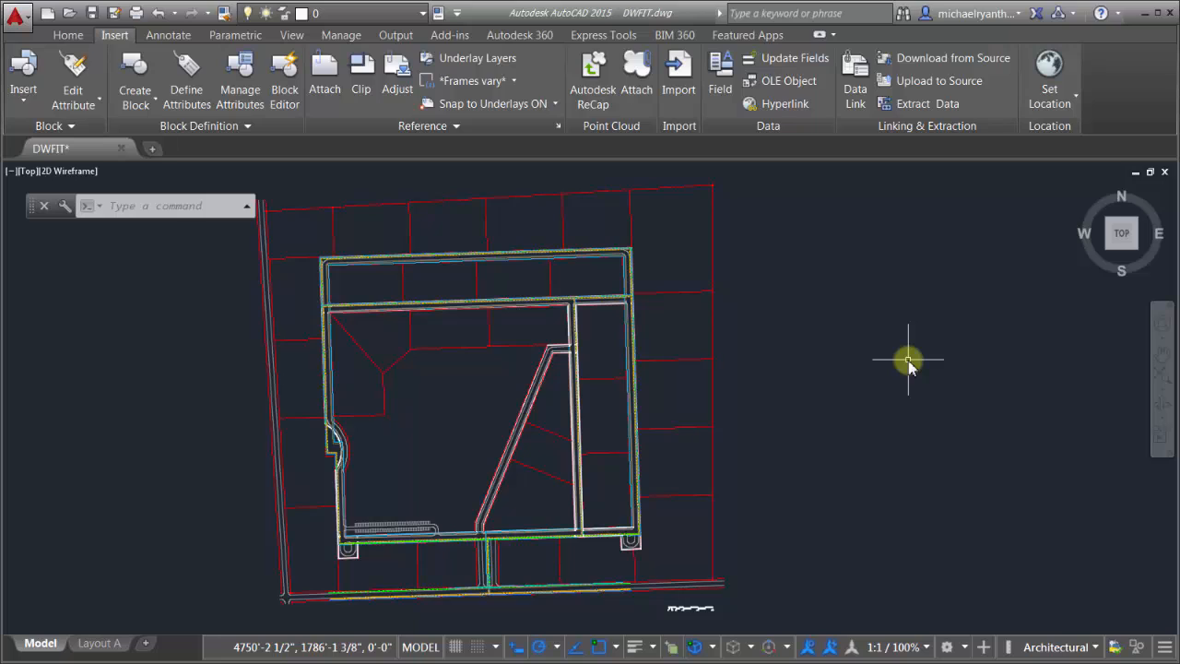
Step: Start the command-line -layer command, then cancel it at the option prompt
text(-)
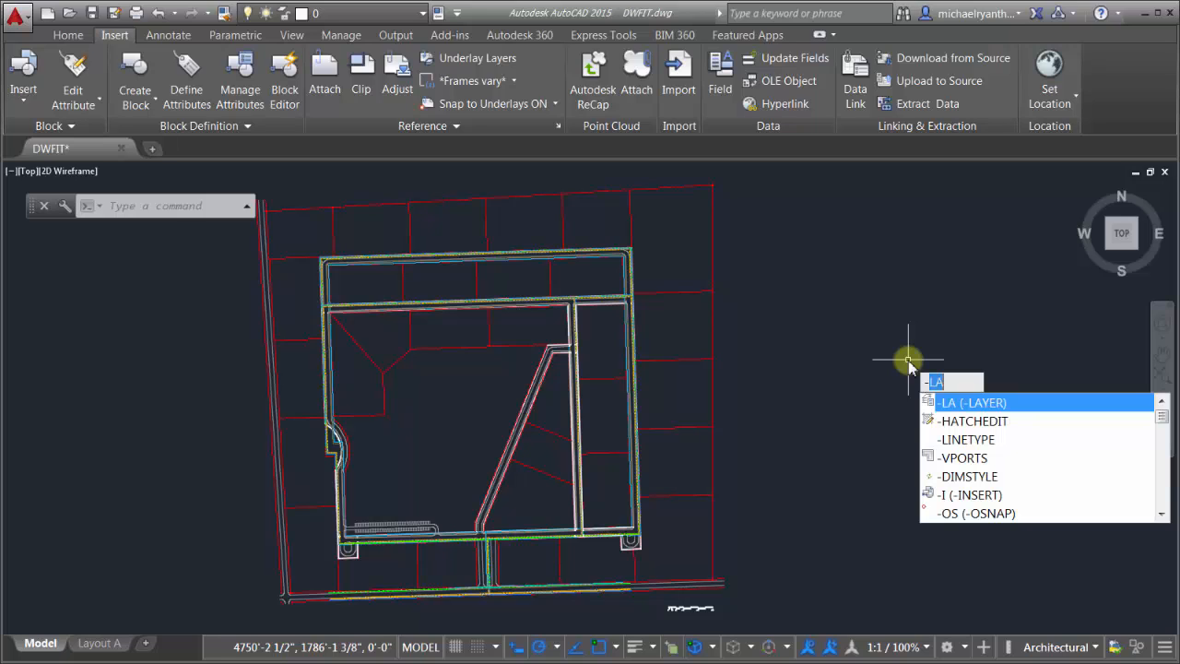
text(layer)
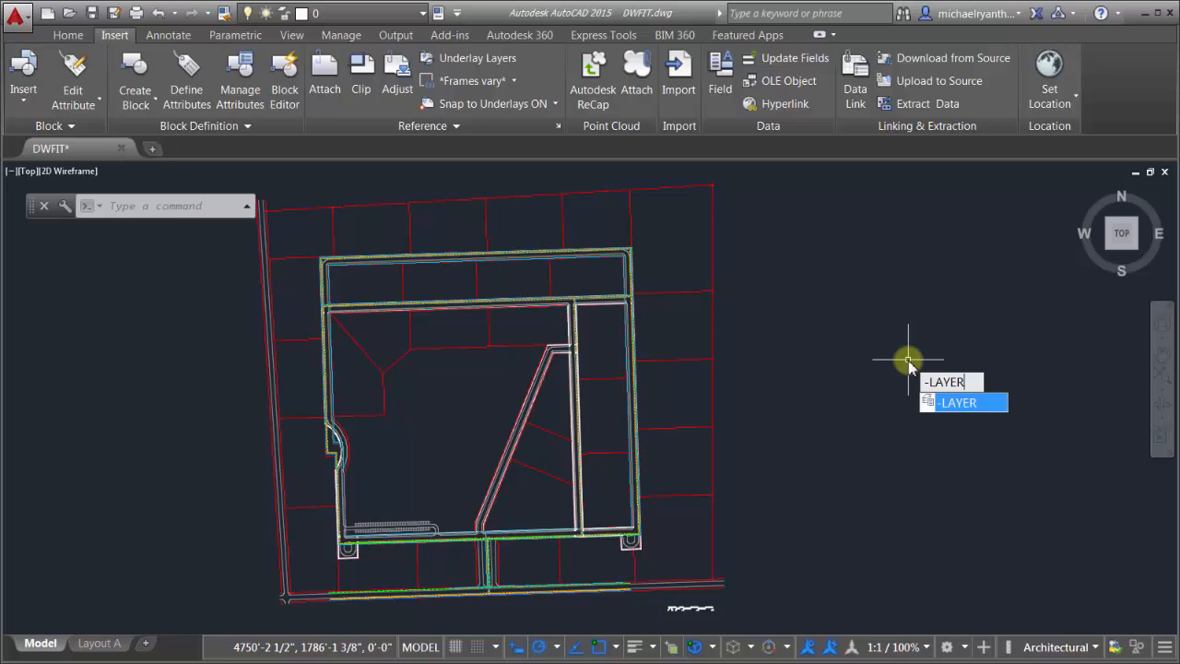
key(Return)
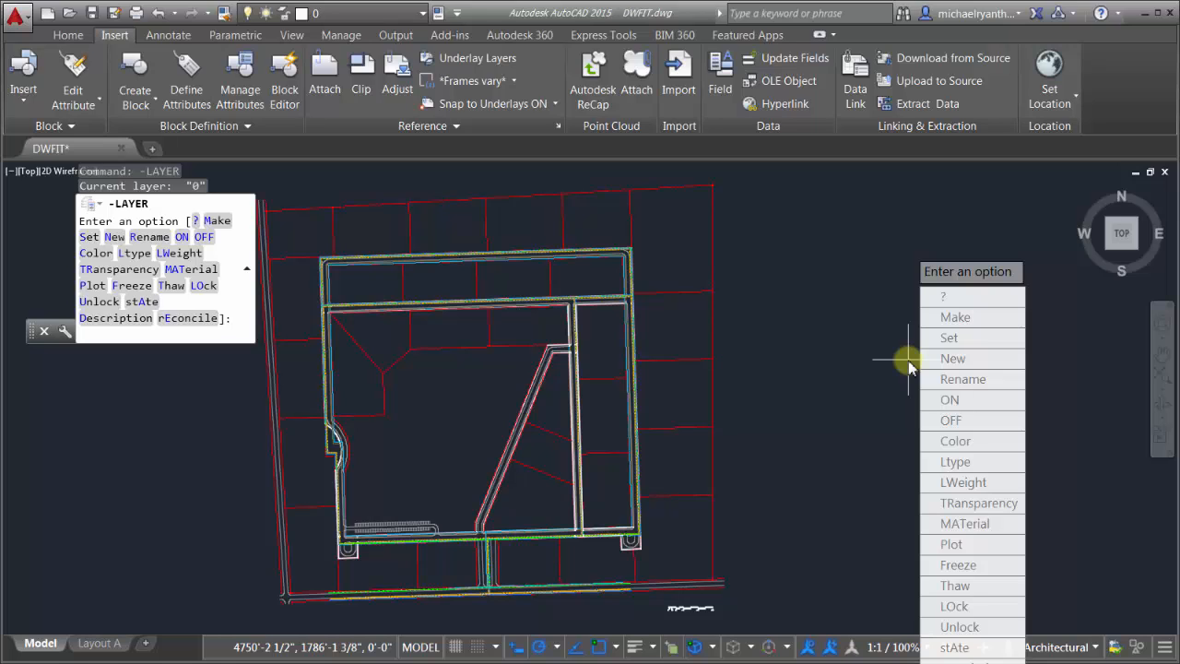
key(Escape)
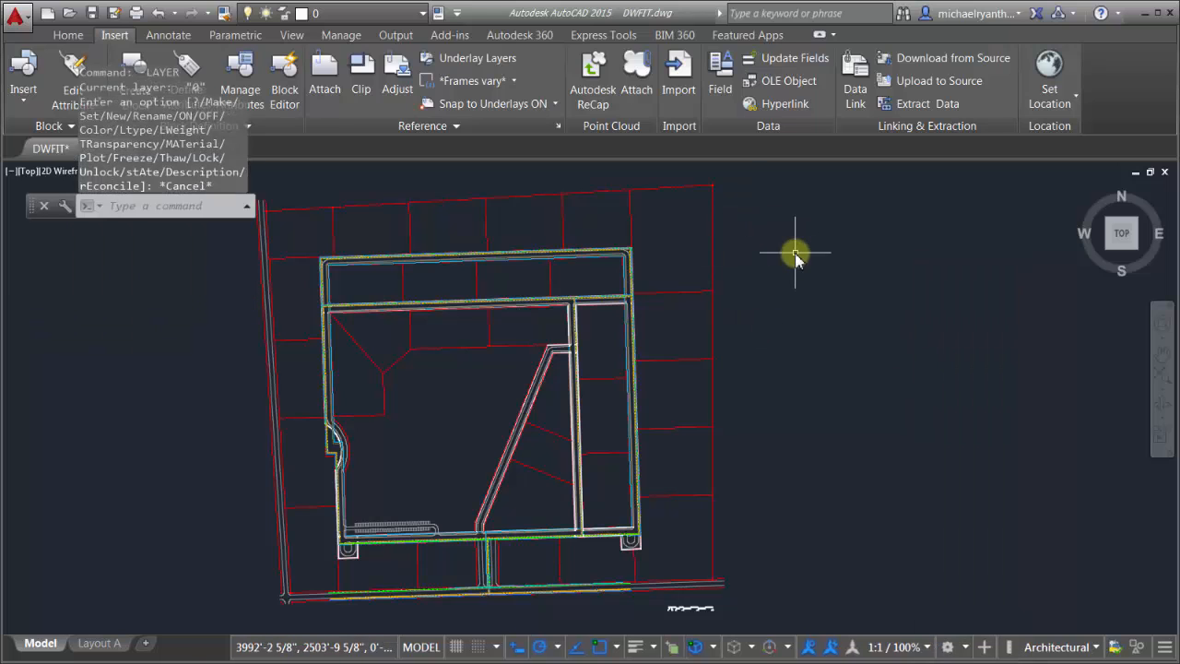
Step: In the CUI editor, create a new command and rename it REV_LAYER
text(CUI)
key(Return)
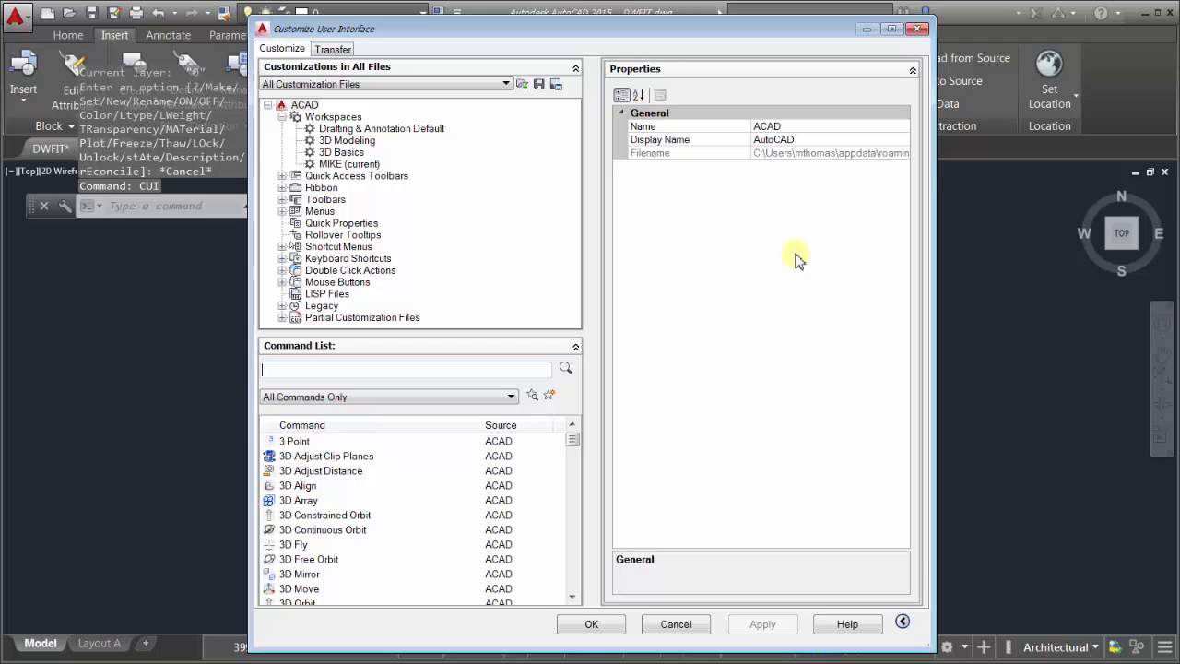
click(551, 397)
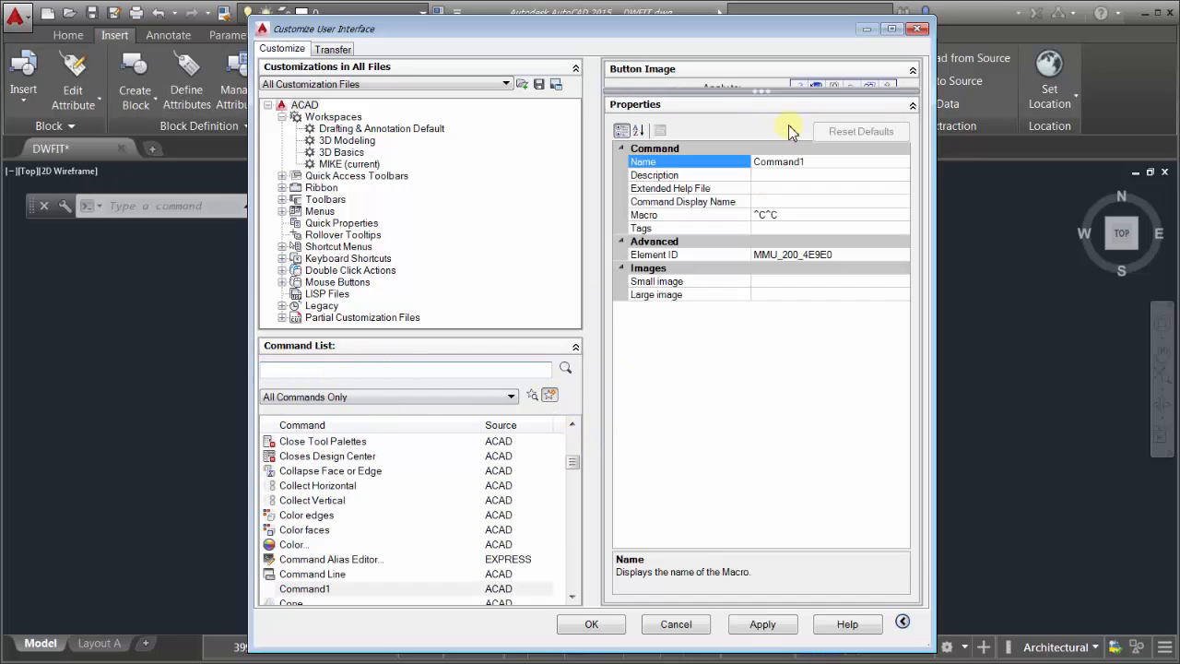
drag(827, 164, 745, 163)
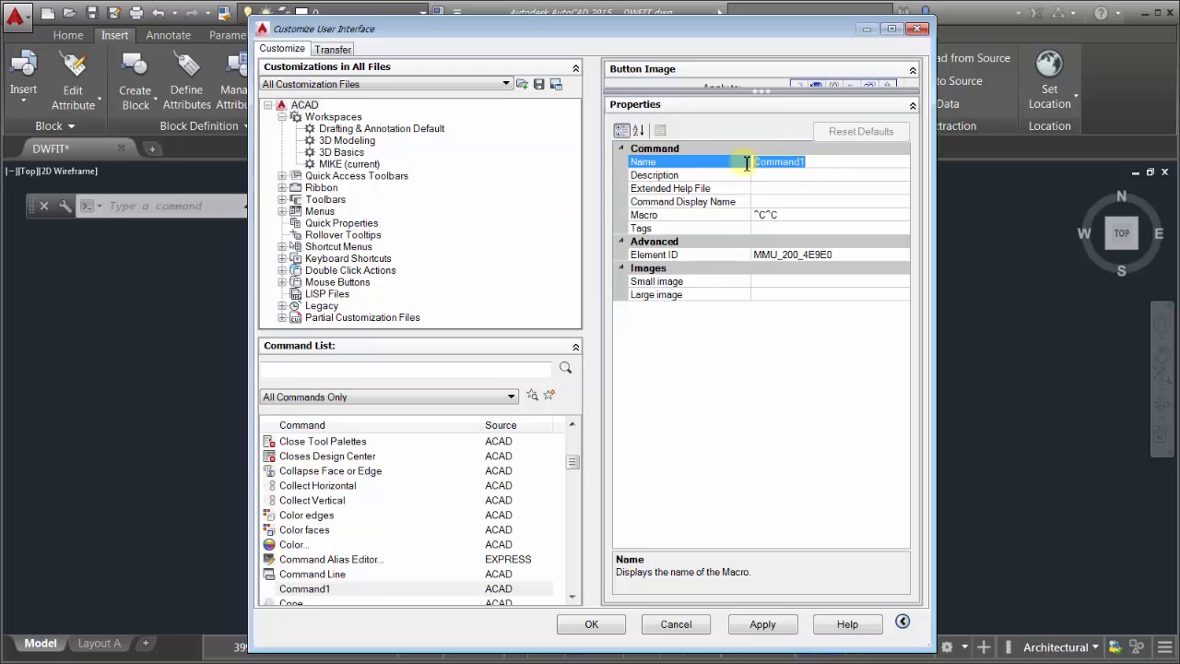
text(REV_LAYER)
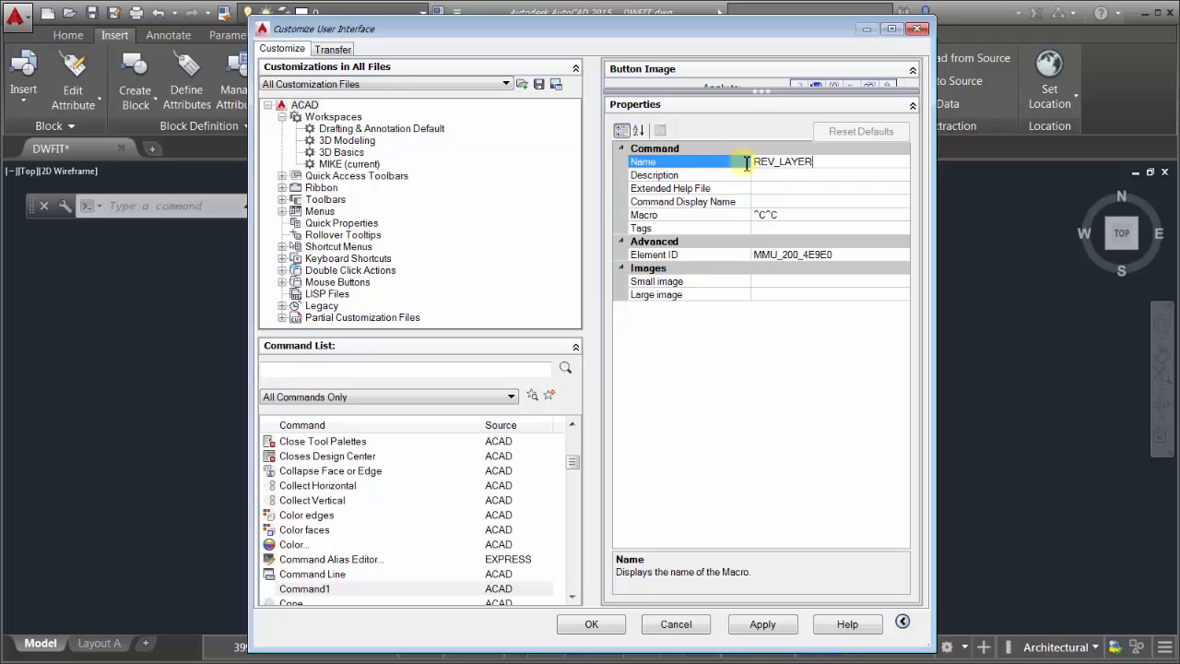
click(805, 217)
Step: In the Long String Editor, append _-layer;m;MARKUP;c;red;; to REV_LAYER's ^C^C macro and confirm
click(900, 218)
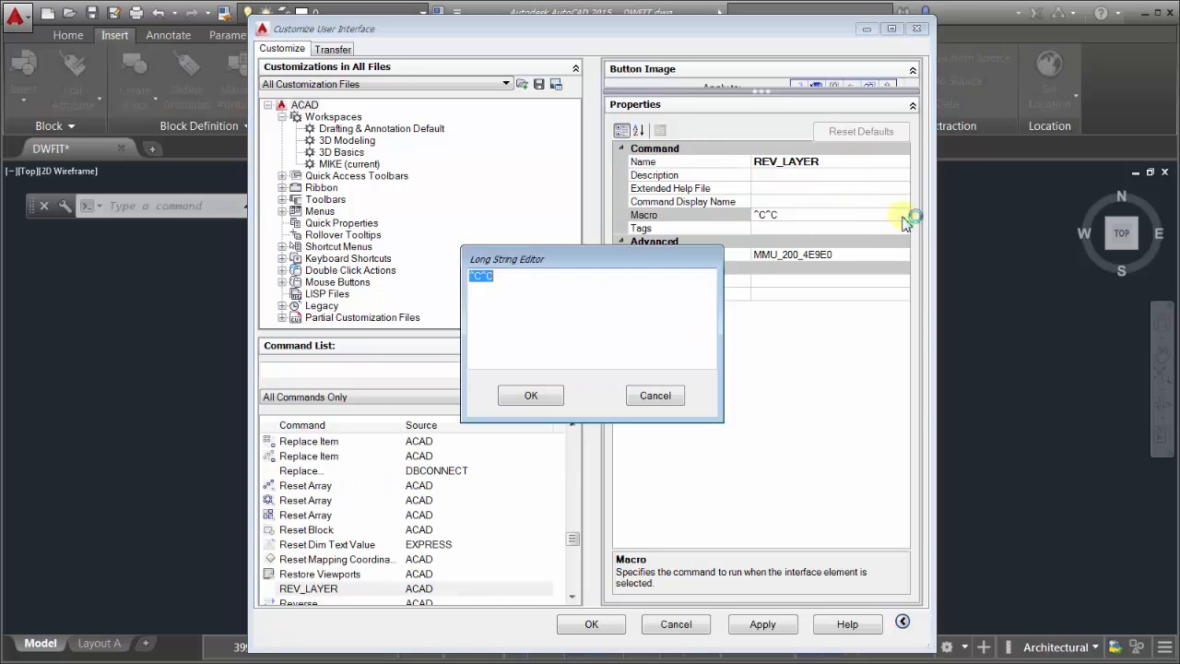
click(521, 278)
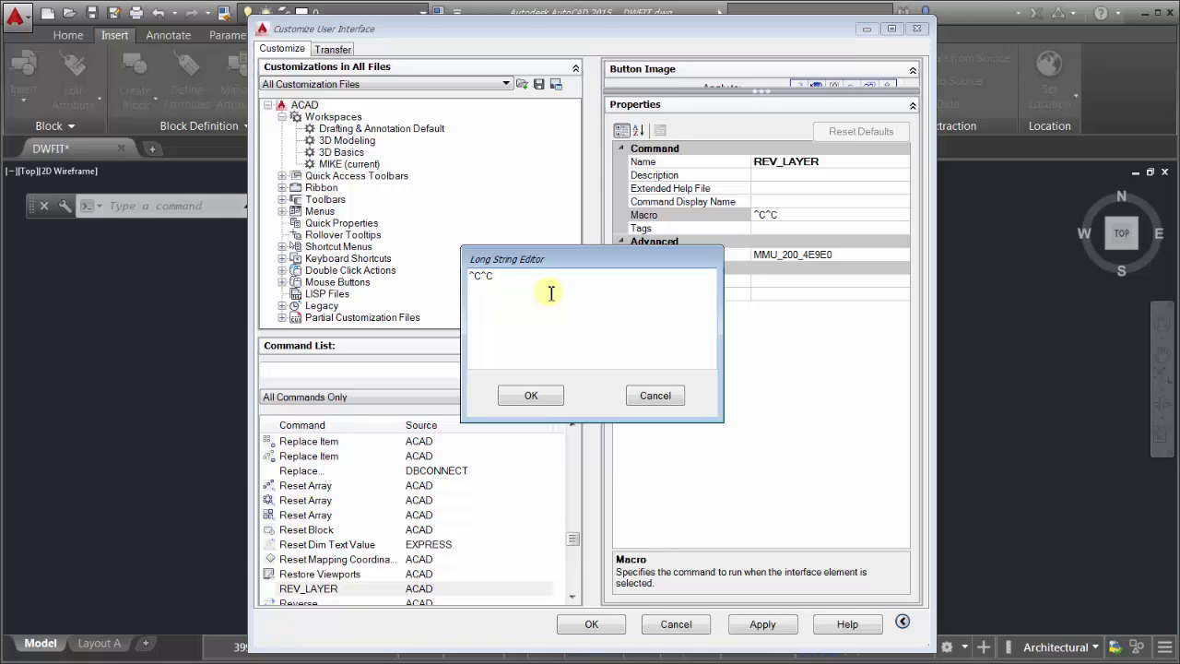
text(_)
text(-layer)
text(;)
text(m)
text(;REV)
text(ISION)
key(BackSpace)
key(BackSpace)
key(BackSpace)
key(BackSpace)
key(BackSpace)
key(BackSpace)
key(BackSpace)
key(BackSpace)
text(MARKUP;)
text(c;red)
text(;;)
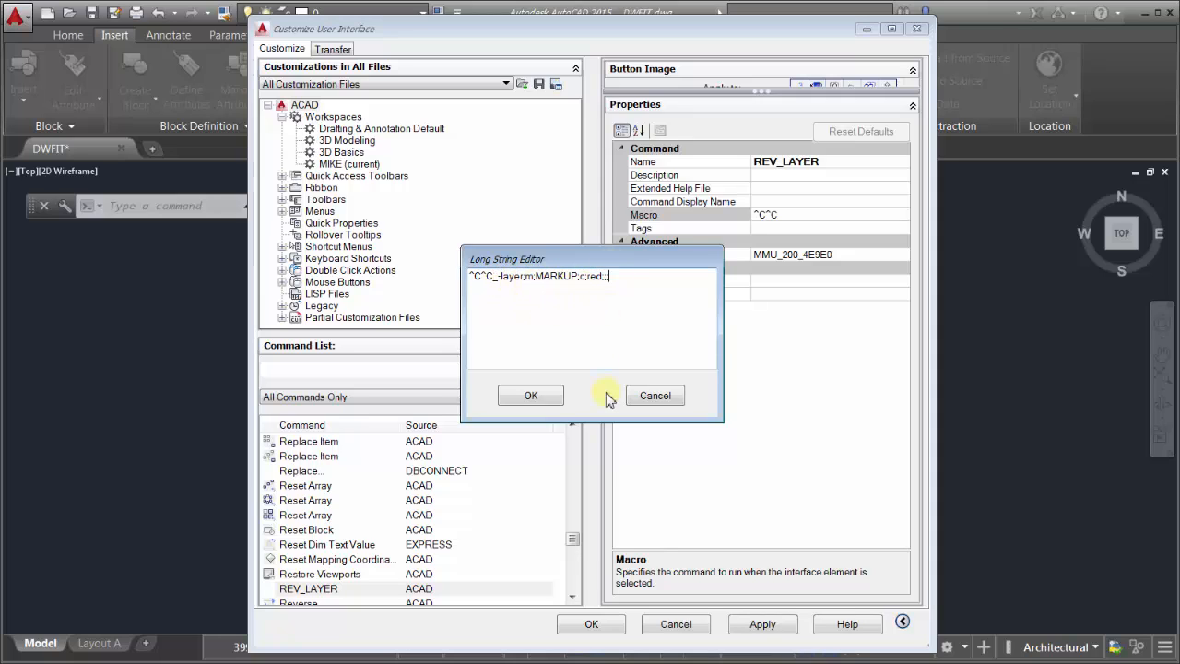
click(532, 397)
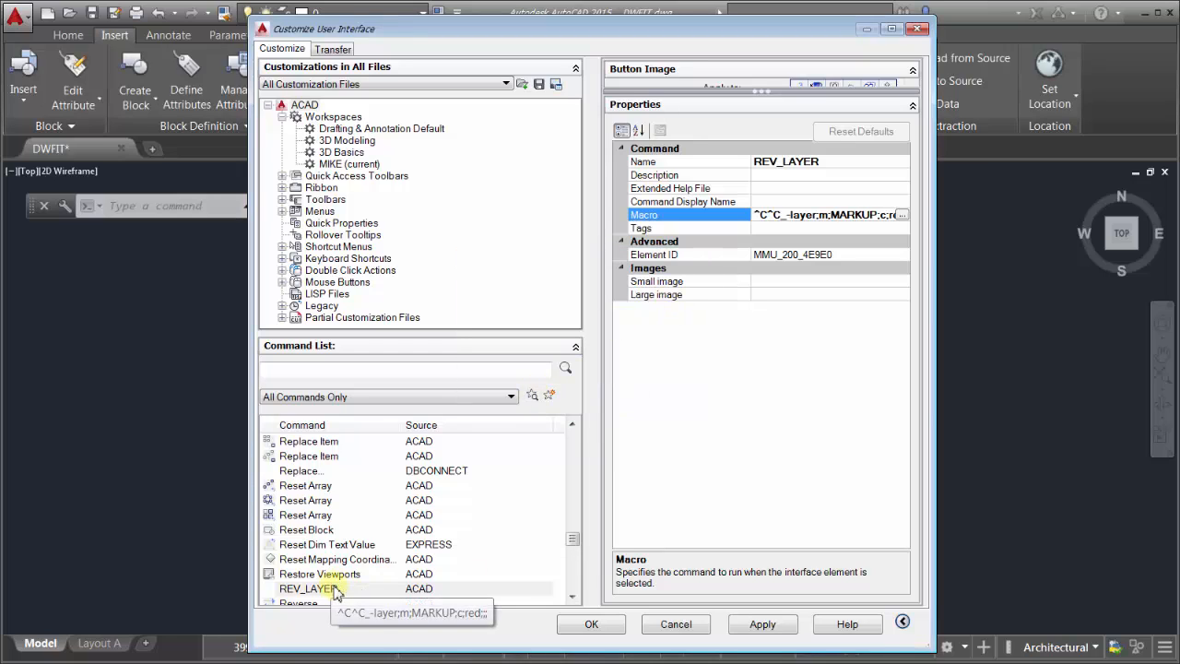
Step: Add REV_LAYER as a button on the MIKE toolbar and save the customization
click(283, 199)
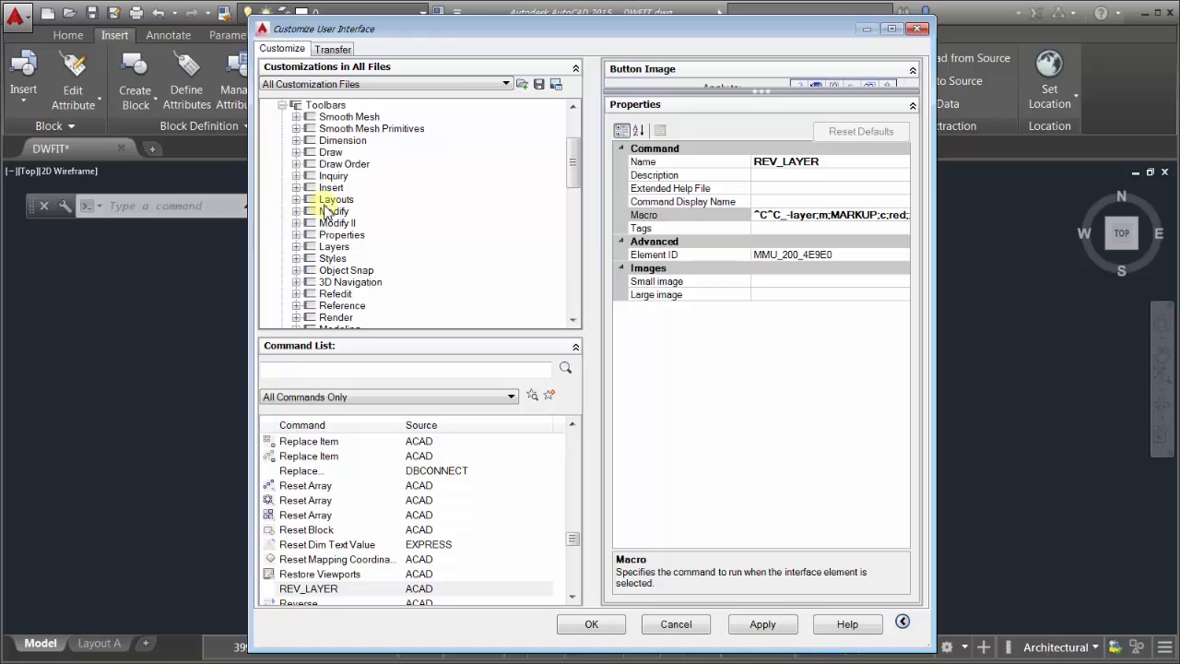
scroll(320, 212, down, 10)
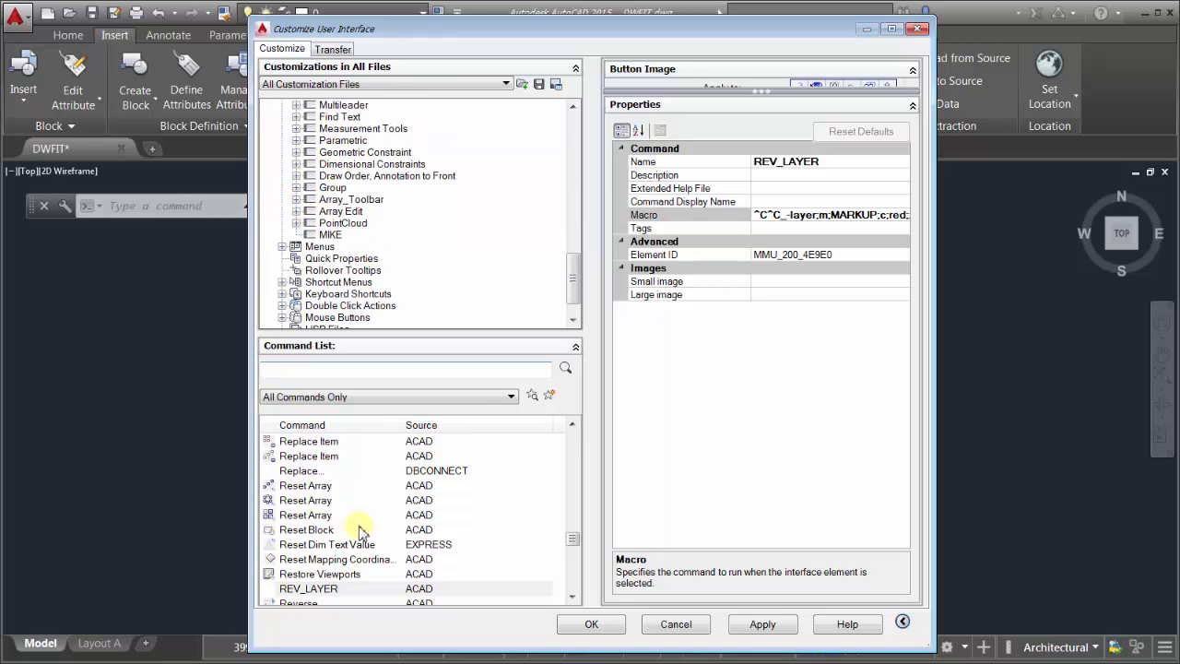
drag(313, 589, 330, 223)
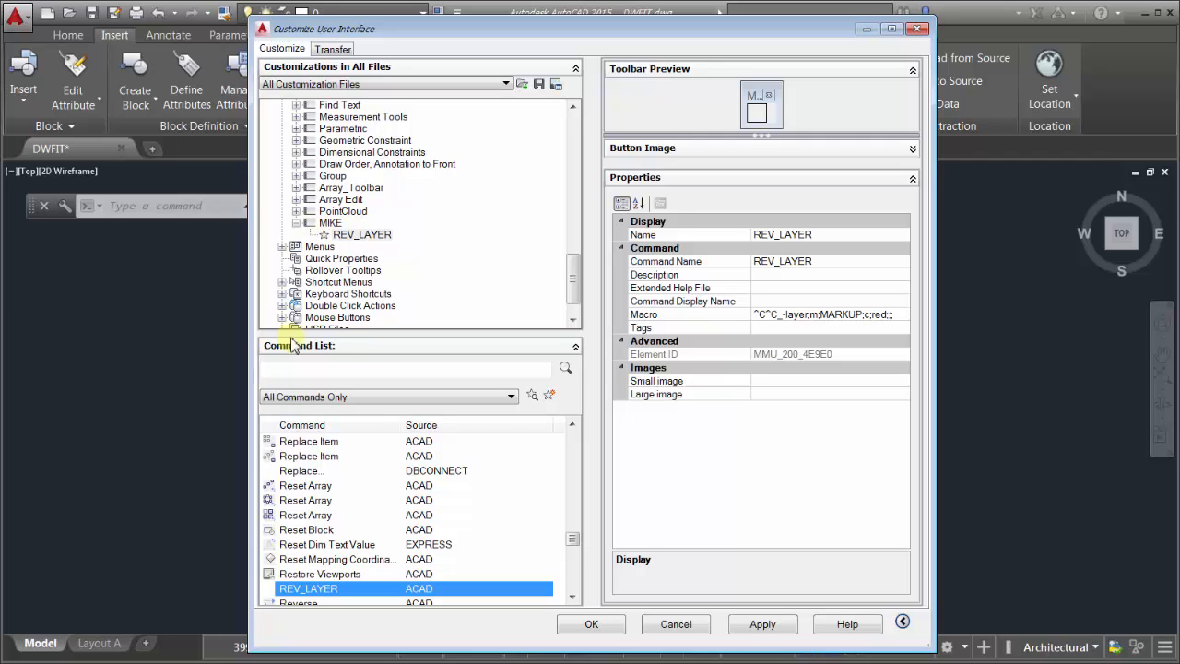
click(595, 626)
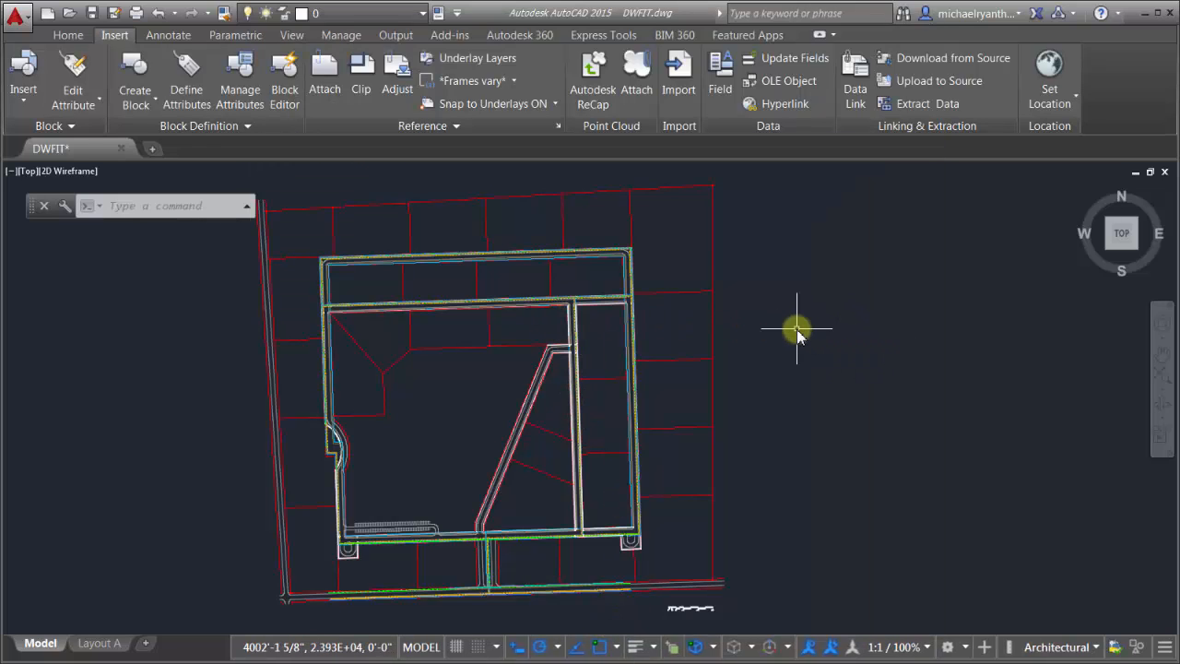
Step: Run TO, close the customization window, and switch between ribbon tabs to Manage
text(TO)
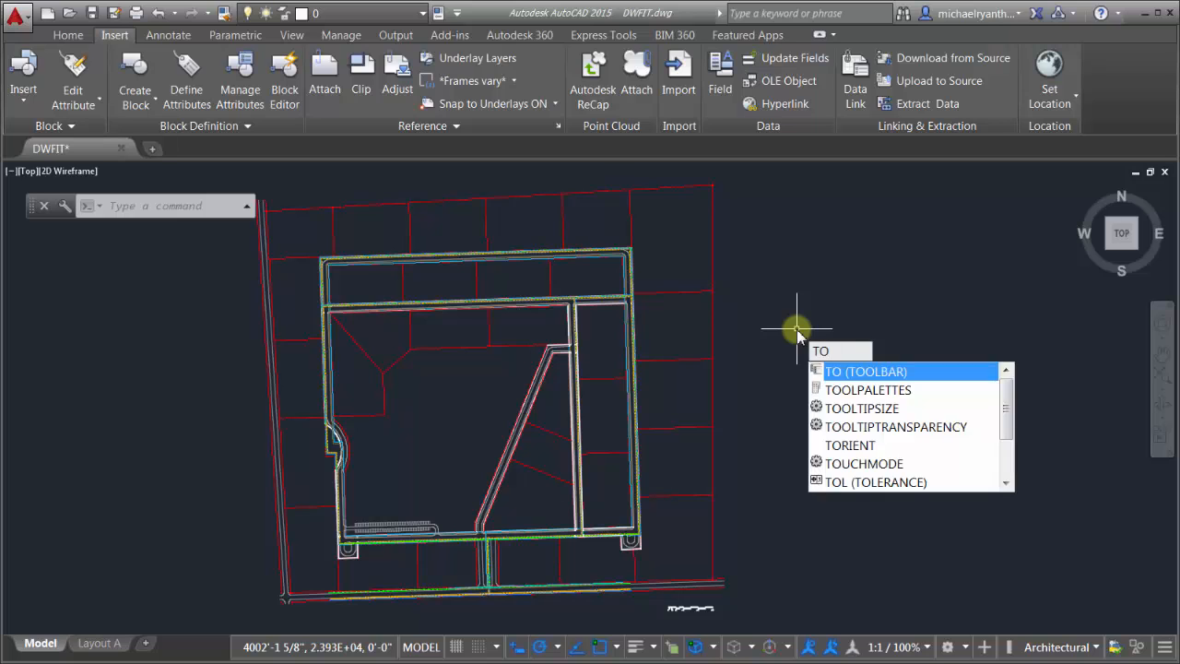
key(Return)
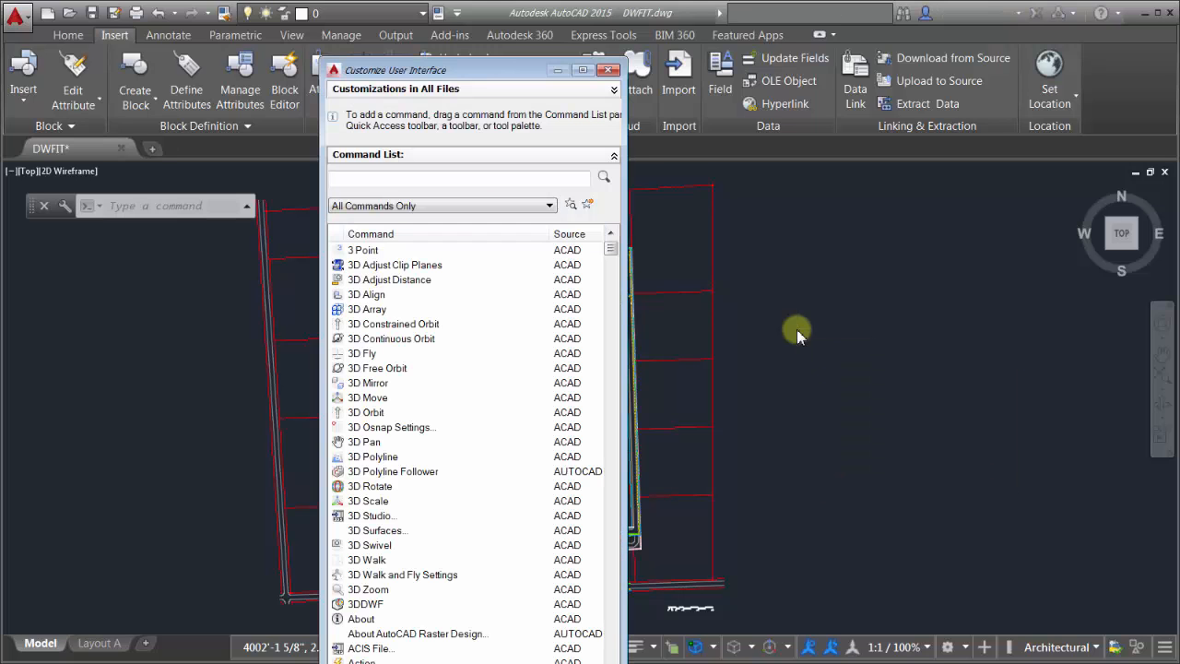
click(609, 72)
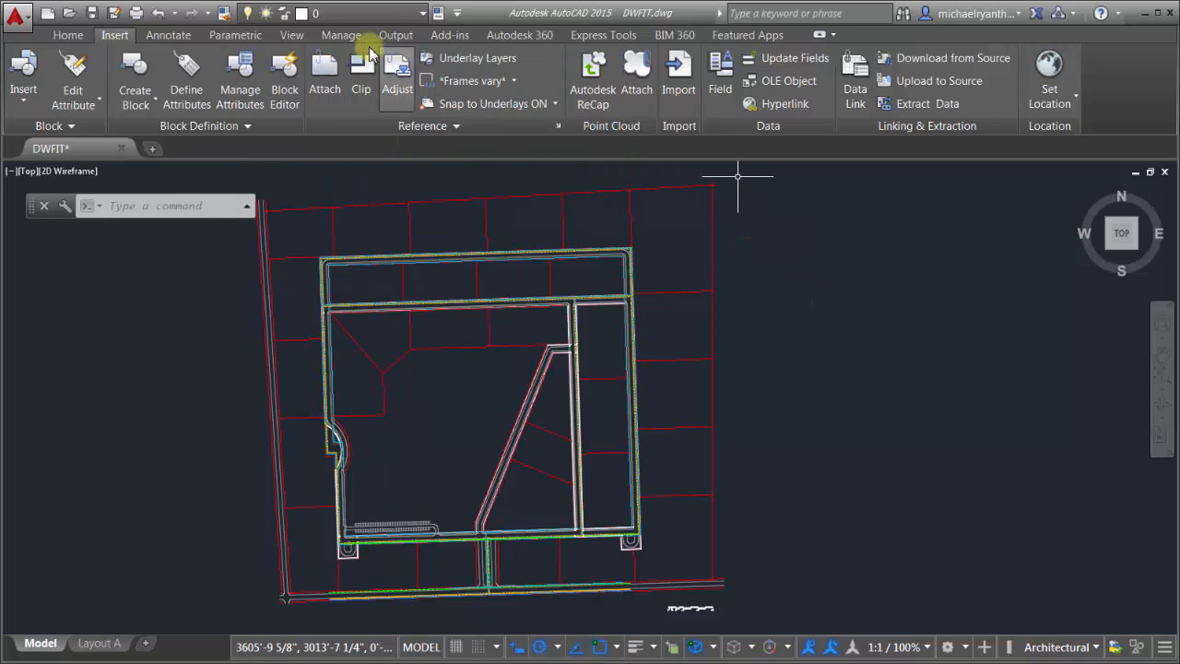
click(333, 35)
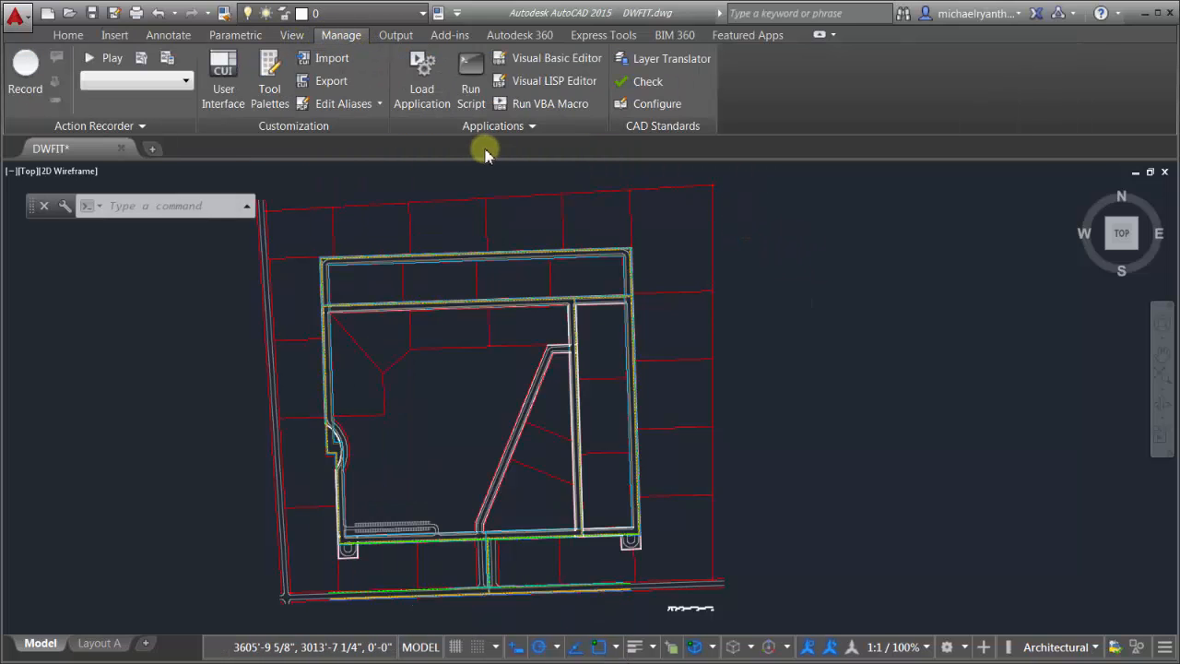
click(289, 36)
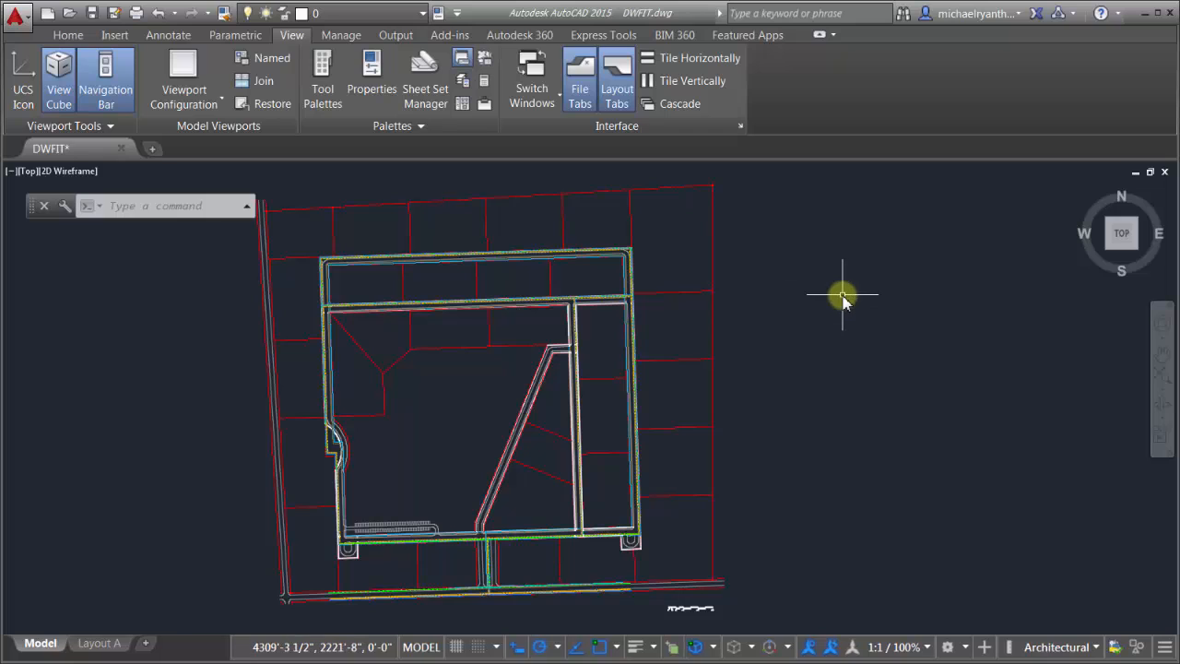
click(341, 36)
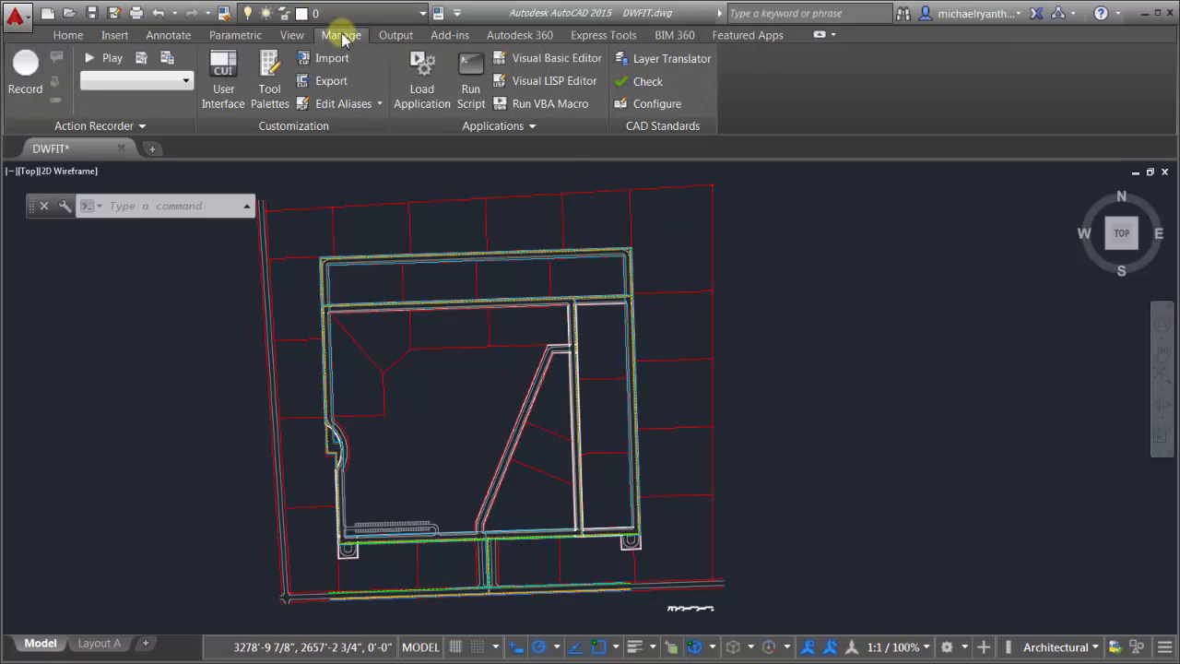
Step: Show the mike toolbar with -TOOLBAR and move the command line lower
text(-TOOLBAR)
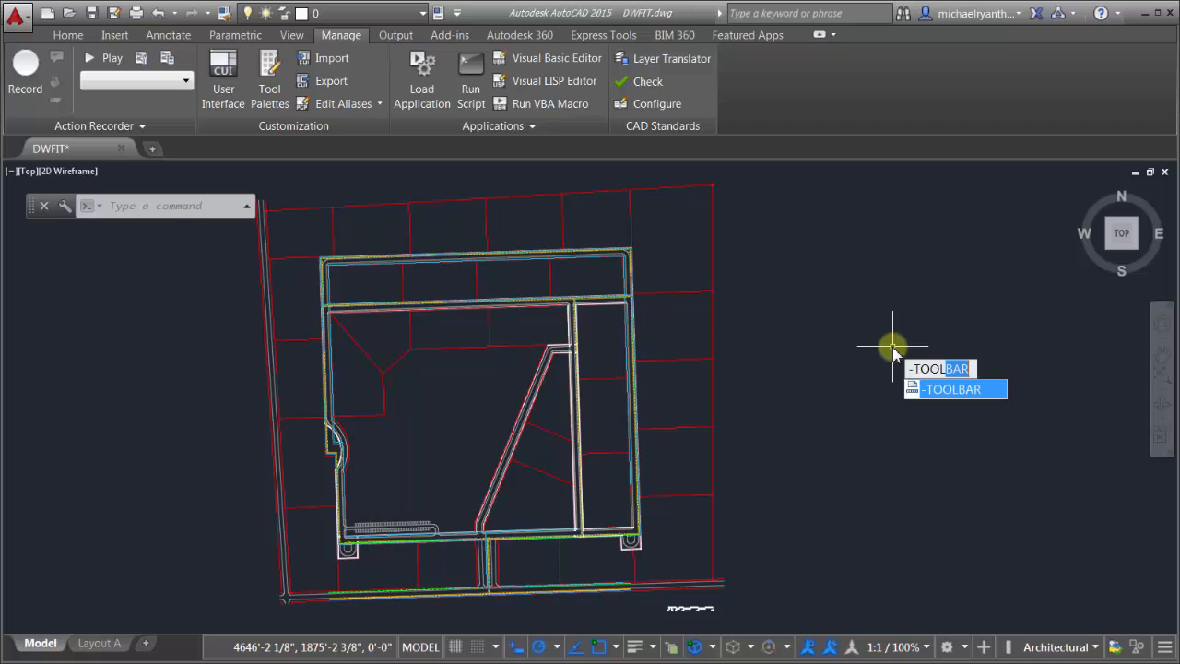
key(Return)
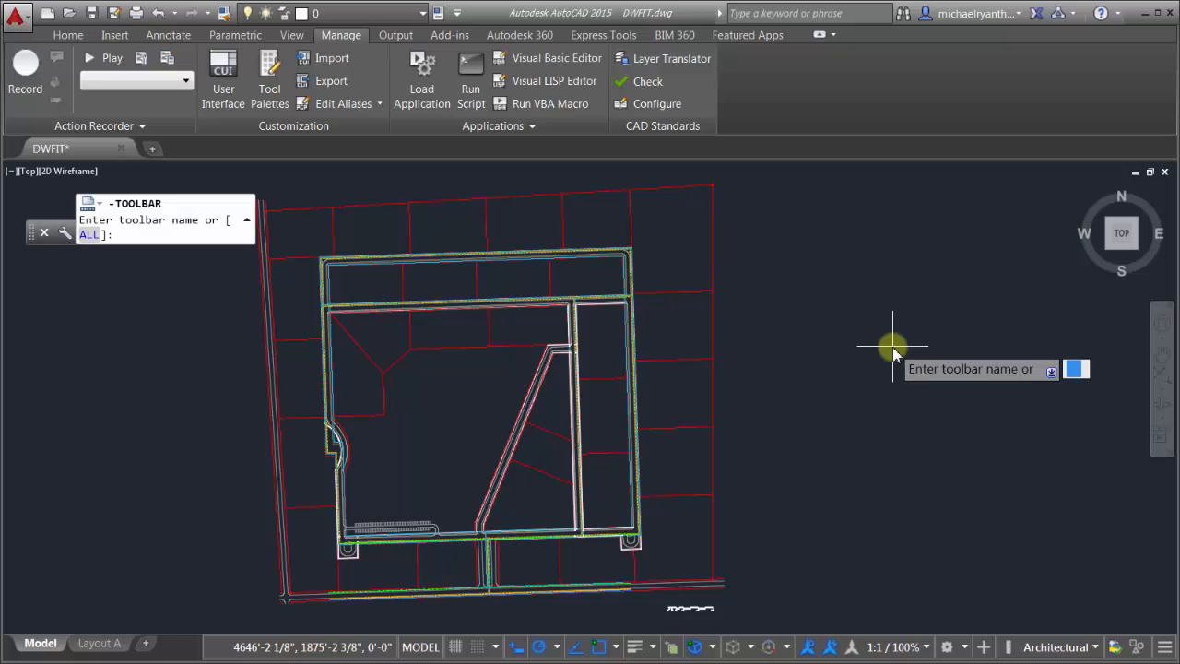
text(mike)
key(Return)
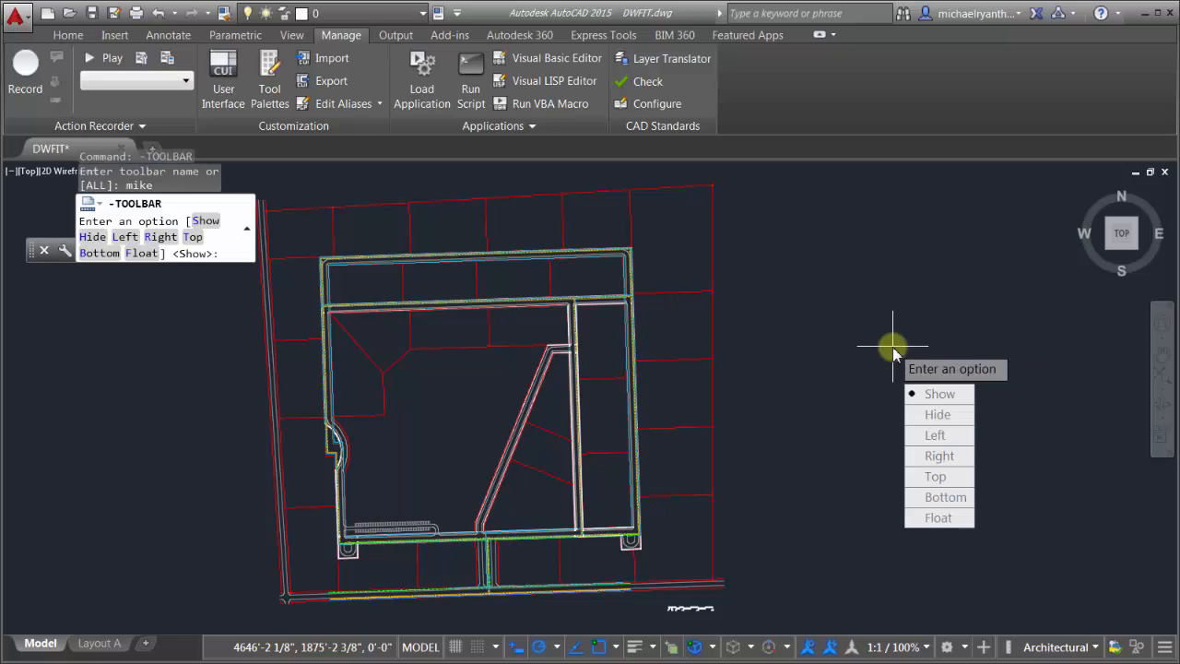
key(Down)
key(Return)
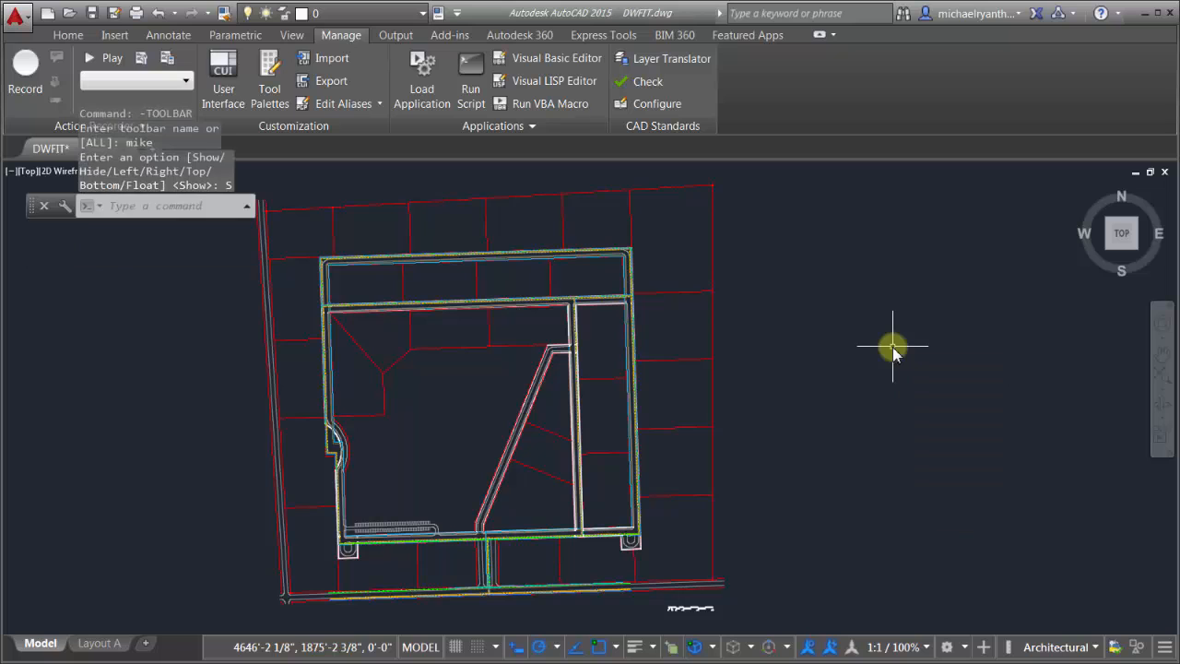
drag(31, 207, 43, 302)
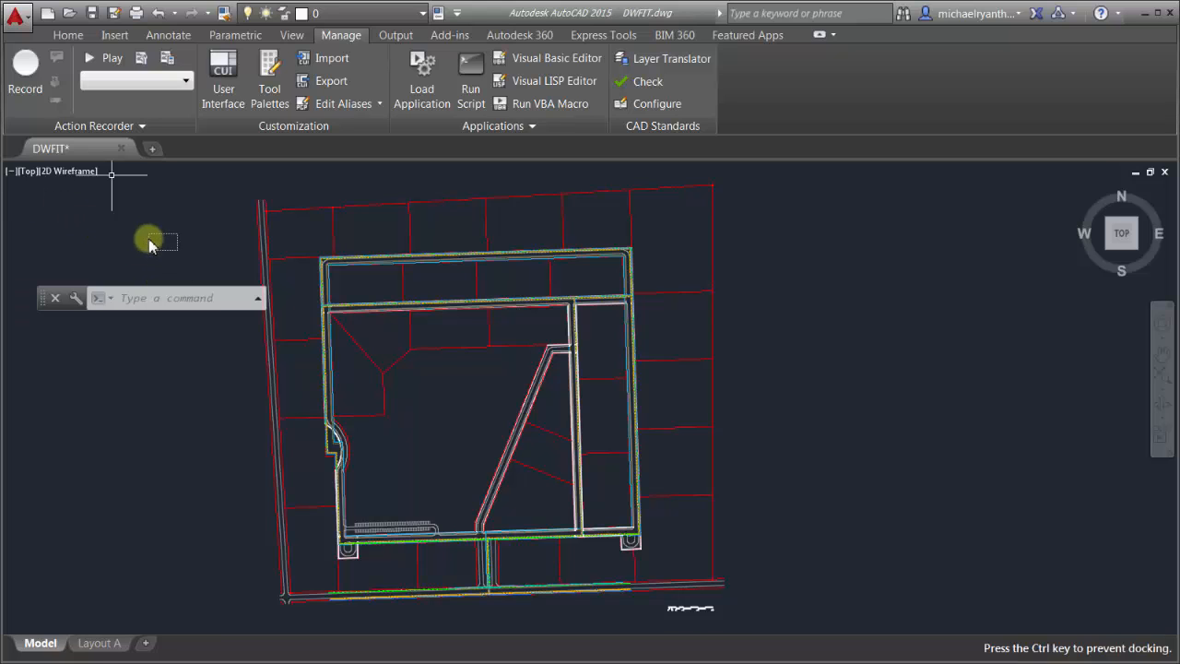
Step: Run the REV_LAYER macro and confirm the red MARKUP layer in the layer list
click(337, 12)
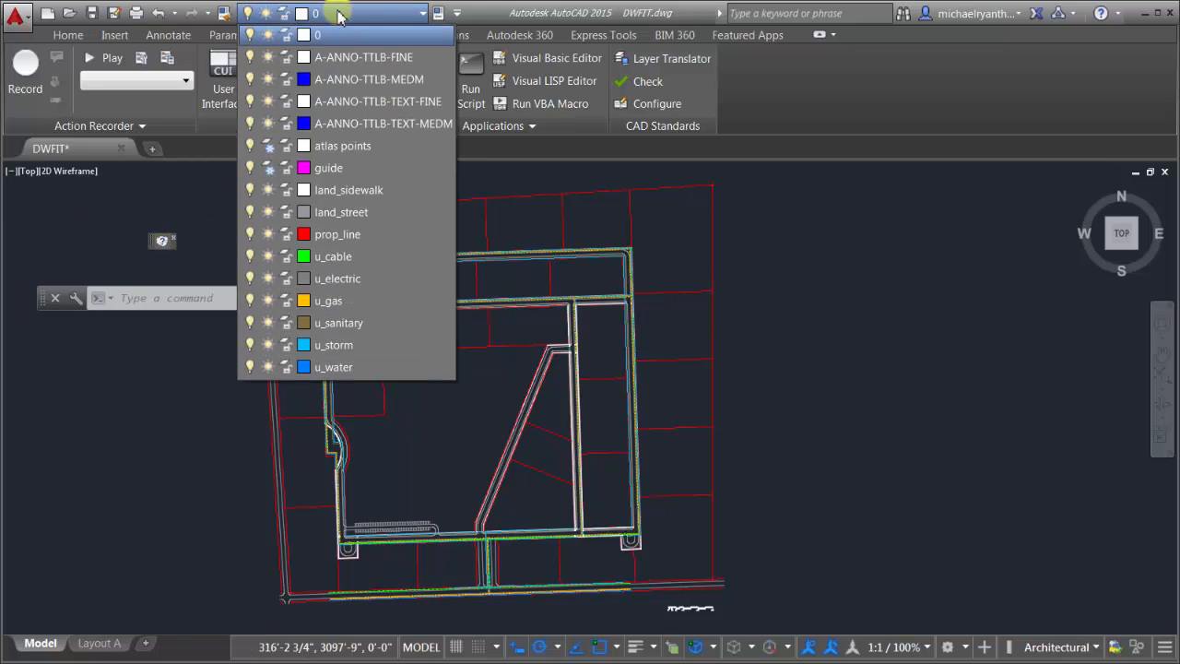
click(169, 180)
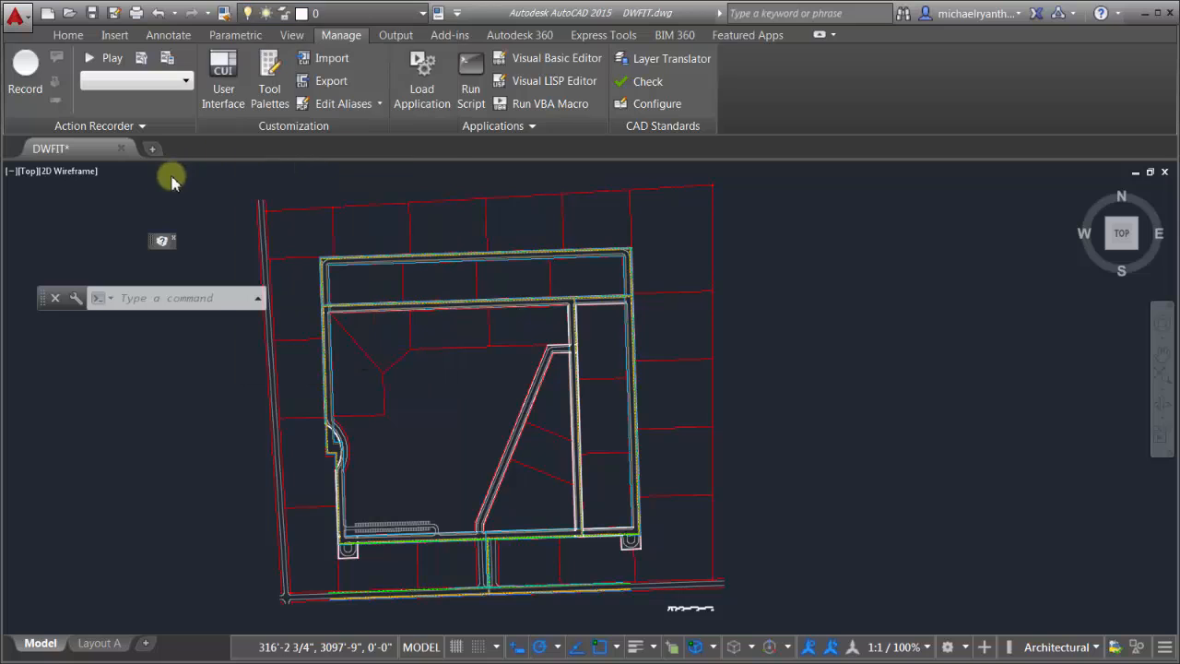
key(Return)
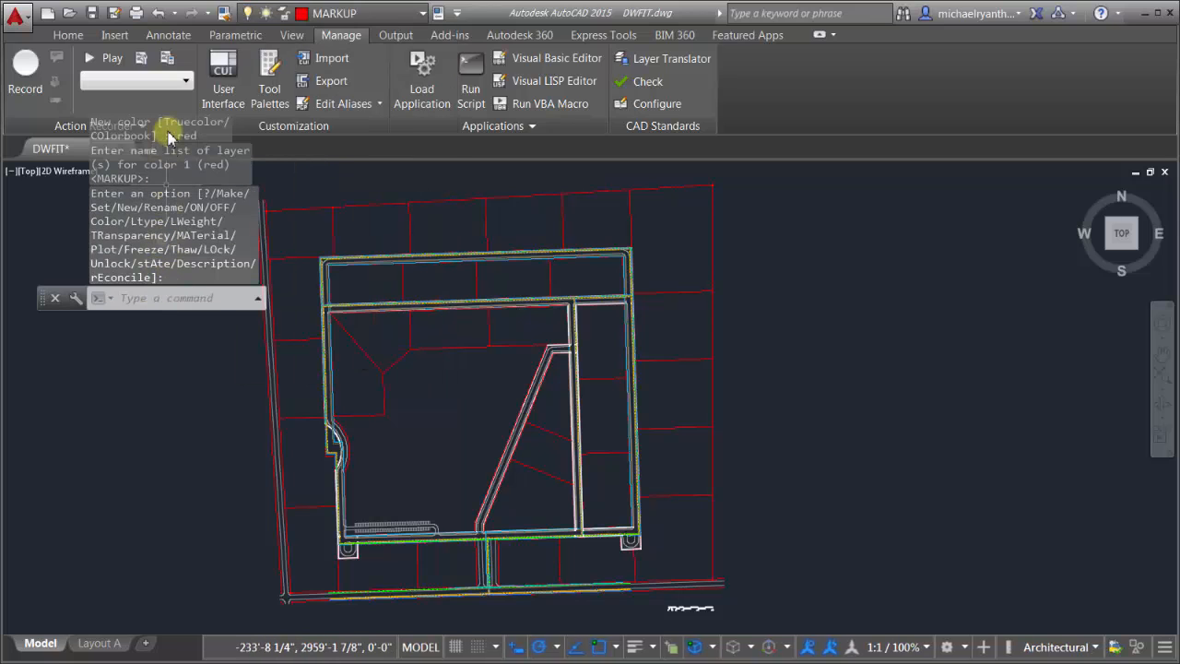
click(341, 13)
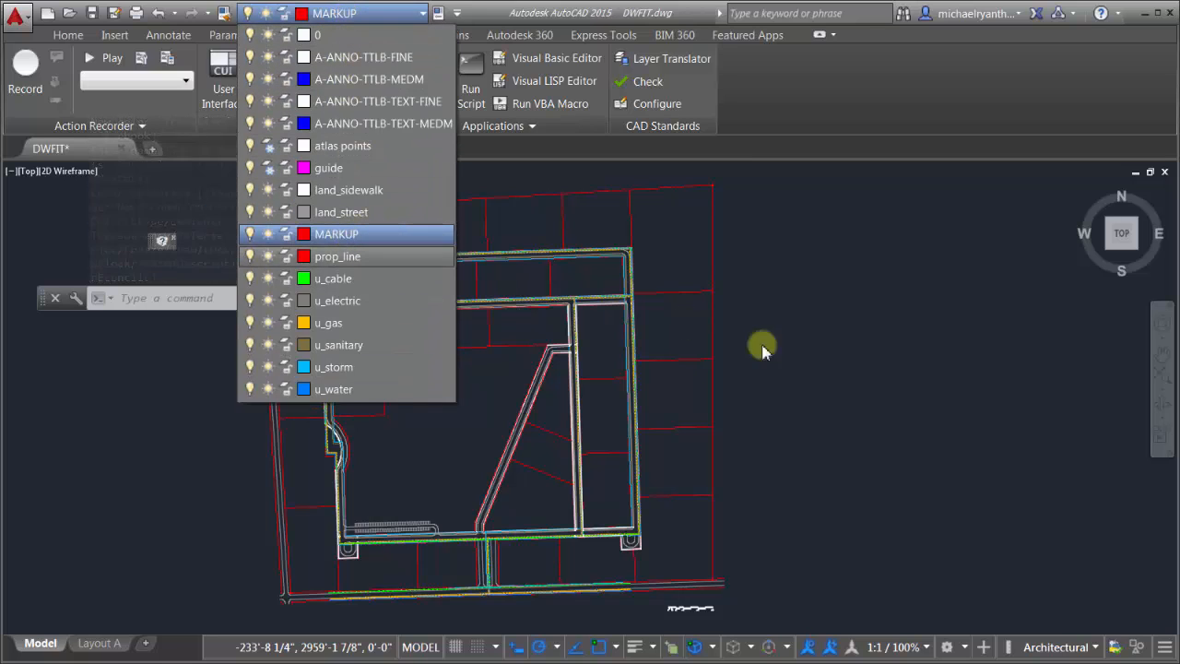
click(898, 369)
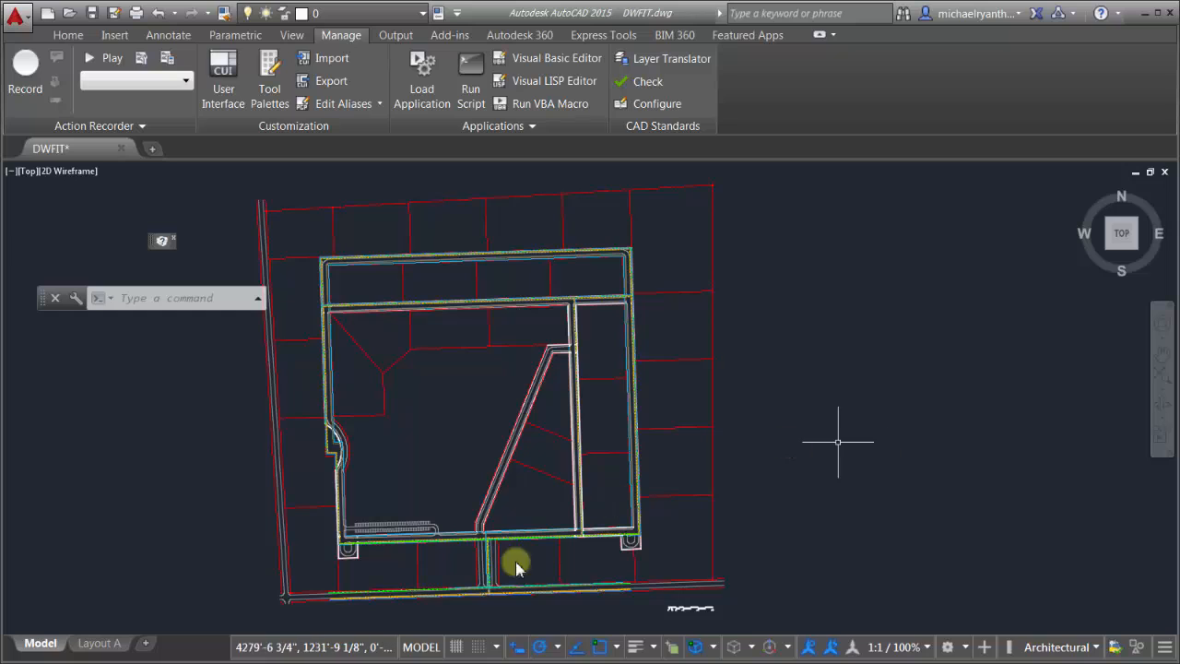
Step: In rev_layers.scr, write the -layer lines making MARKUP with color red
click(452, 661)
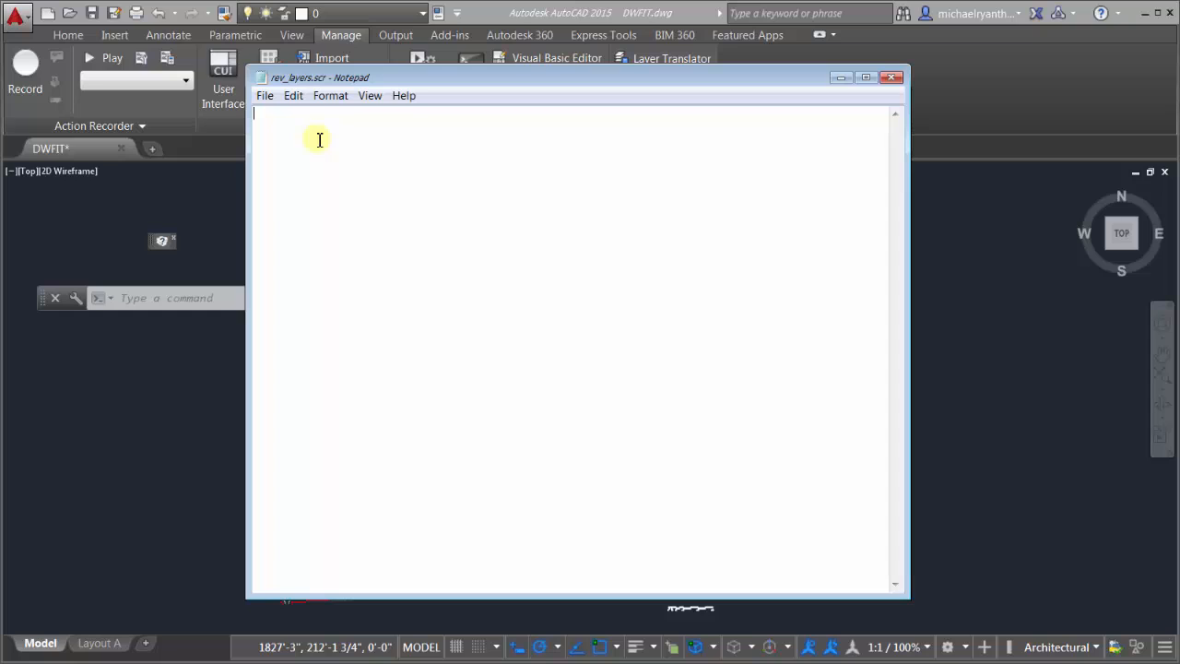
text(-layers)
key(BackSpace)
text(make)
key(Return)
text(MARKUP)
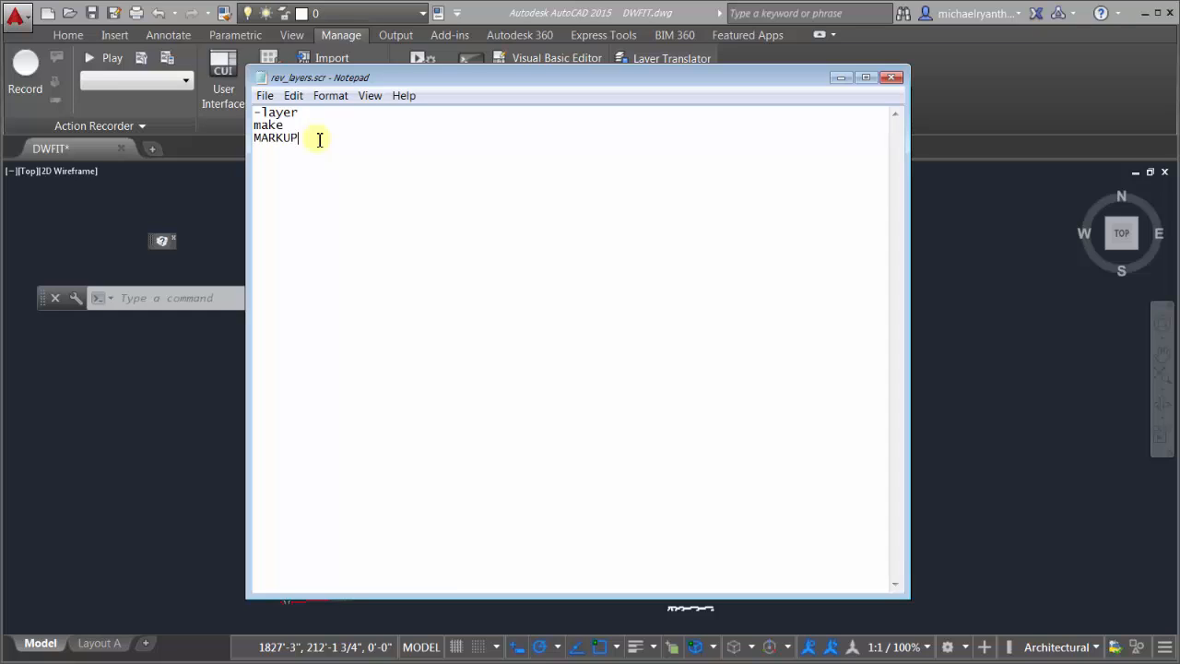
key(Return)
text(color)
key(Return)
text(red)
key(Return)
key(Return)
Step: Add script lines making the REVISIONS layer with color green
text(make )
text(REVI)
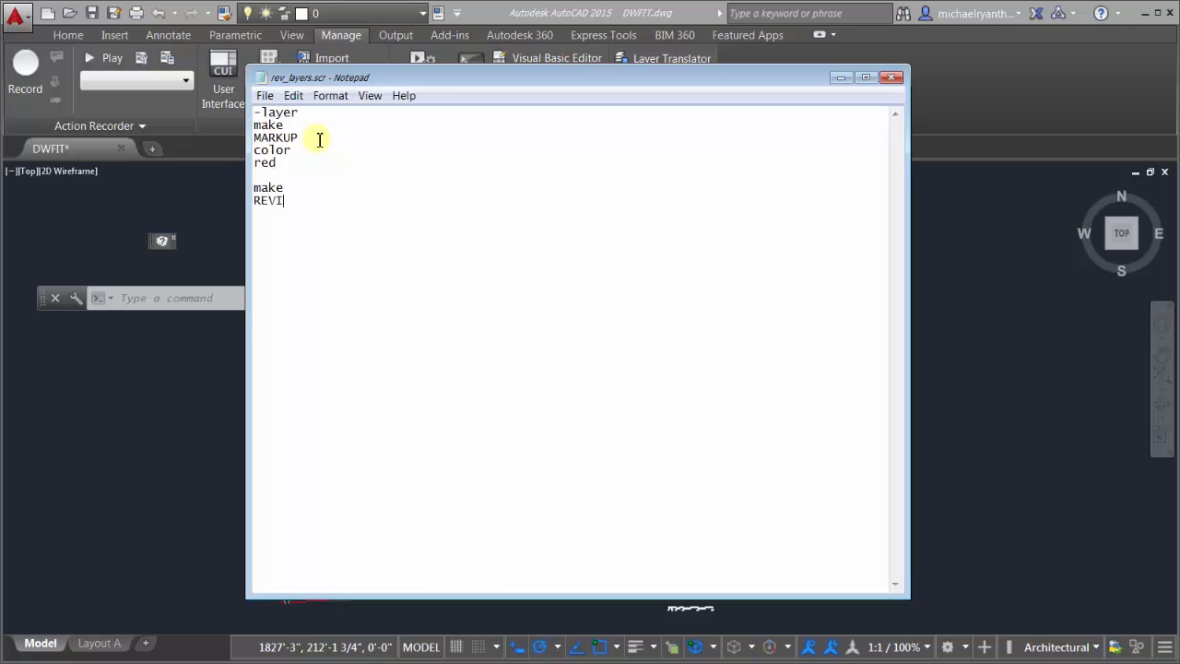
text(SIONS )
text(color)
key(Return)
text(green)
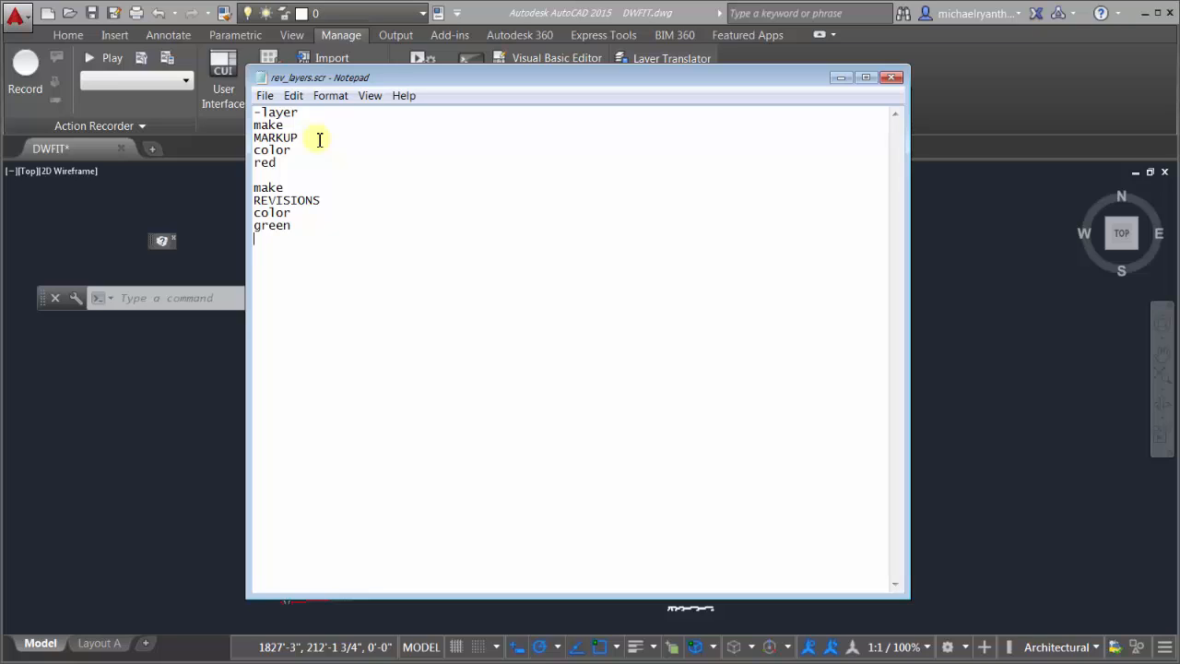
key(Return)
key(Return)
Step: Add script lines making the NOTES layer with color cyan, ending the script
text(make )
text(NOTES)
key(Return)
text(color)
key(Return)
text(cyan)
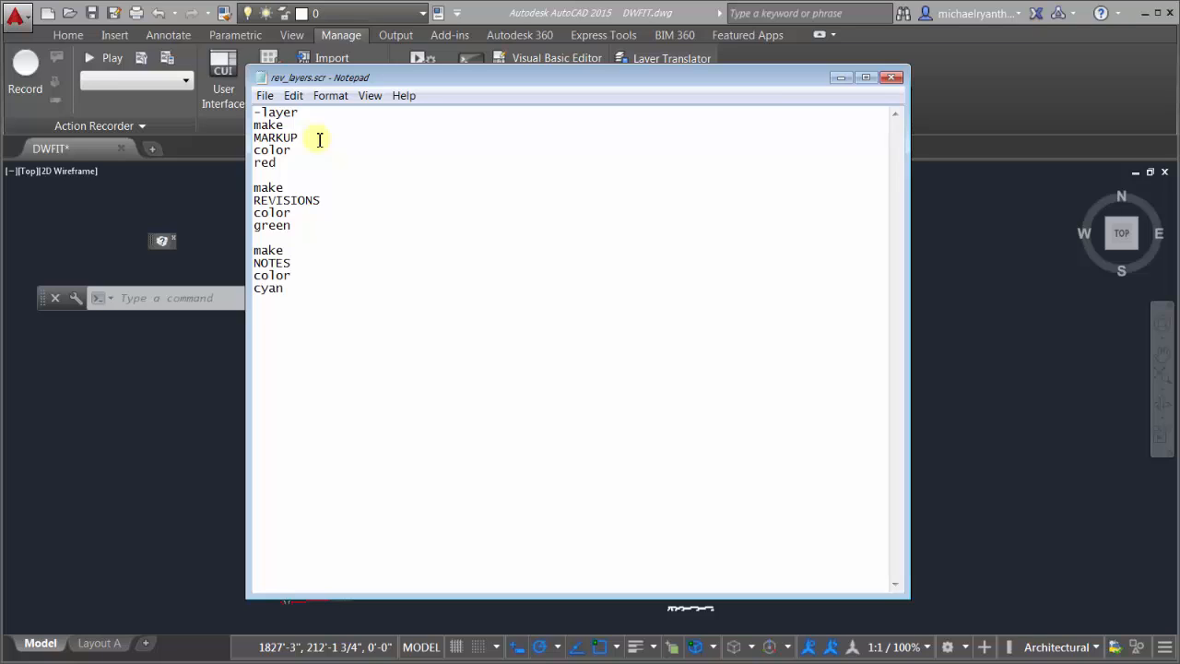
key(Return)
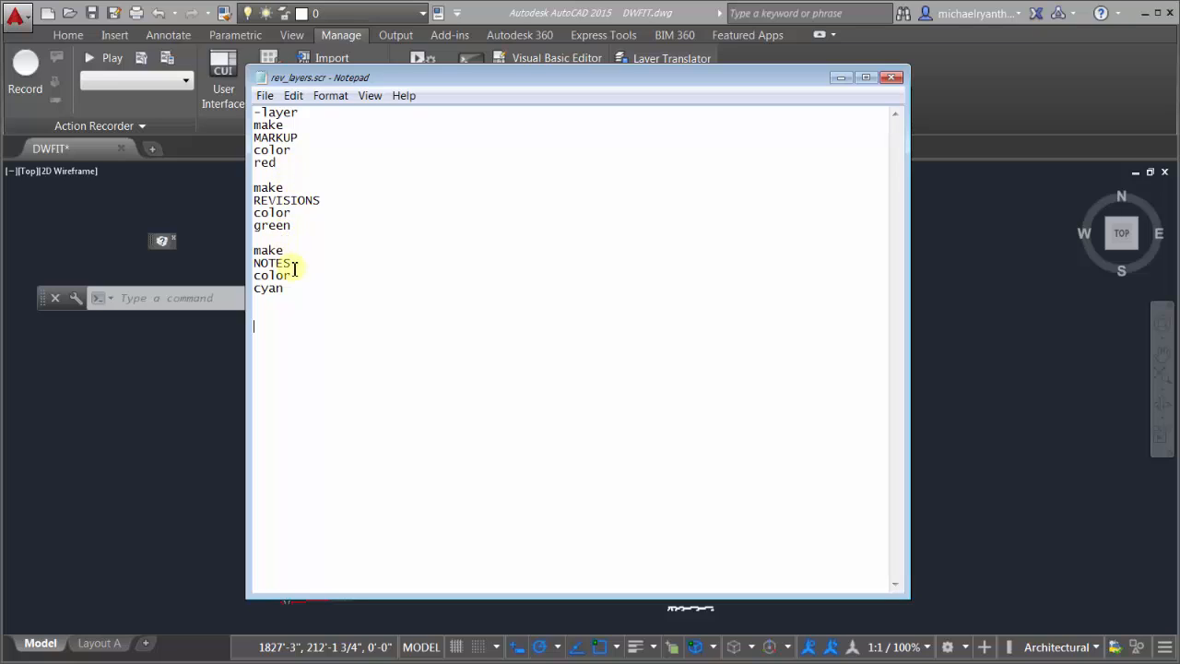
Step: Save rev_layers.scr and run it in AutoCAD with Run Script
click(256, 95)
click(267, 150)
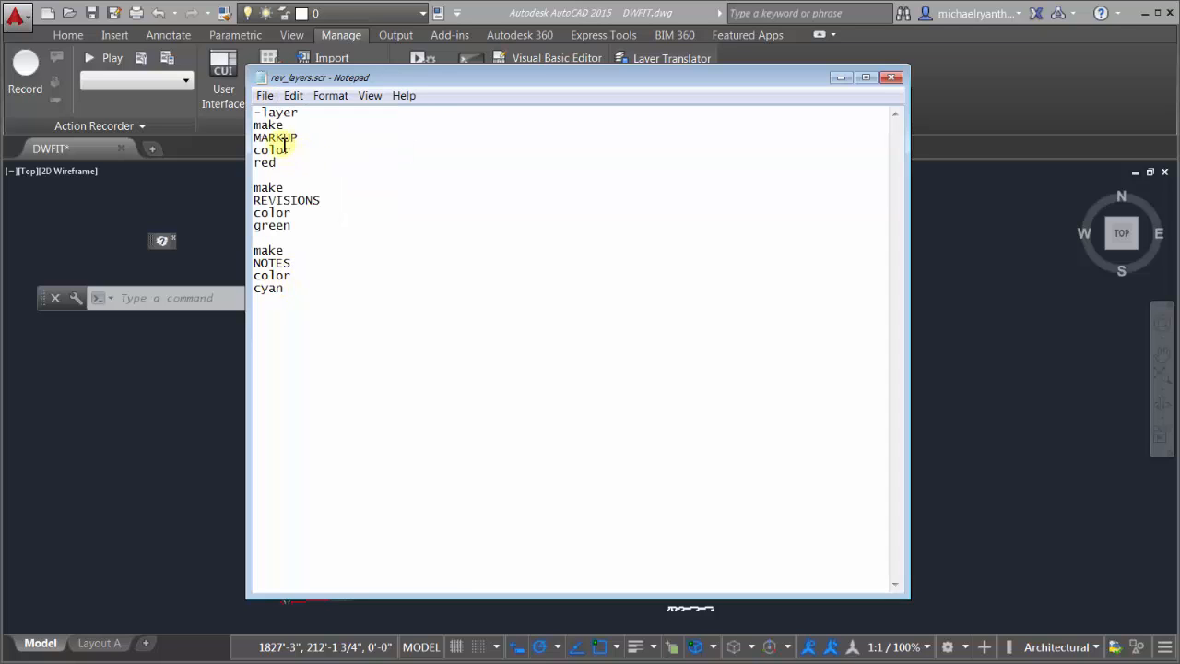
click(227, 177)
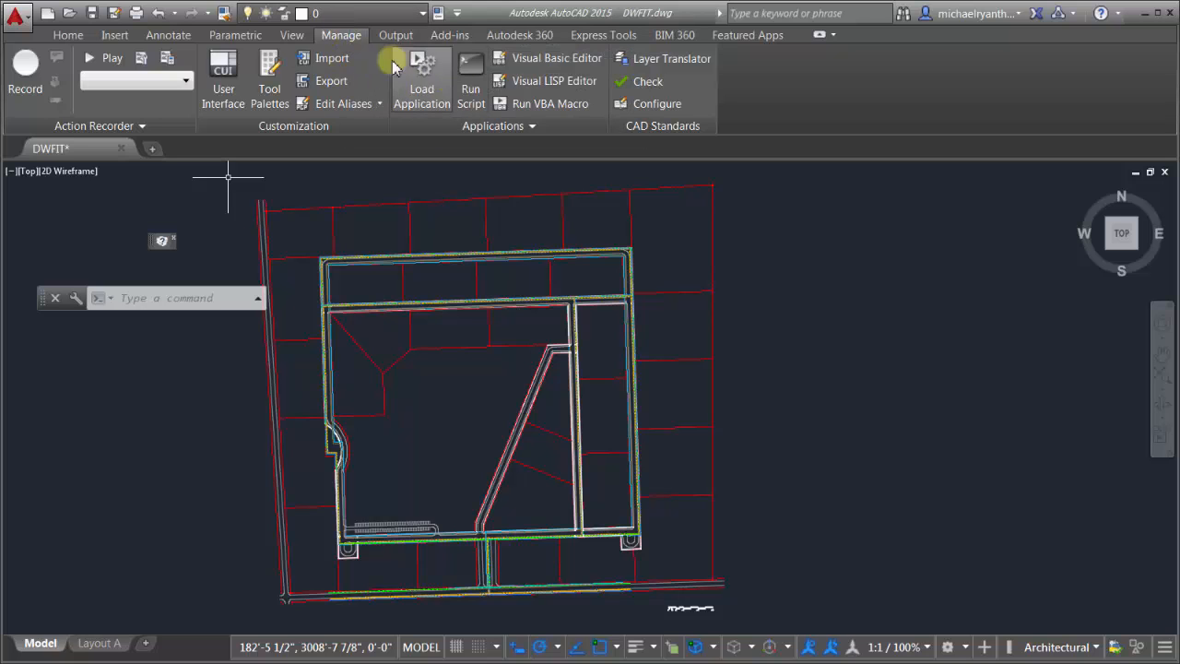
click(470, 83)
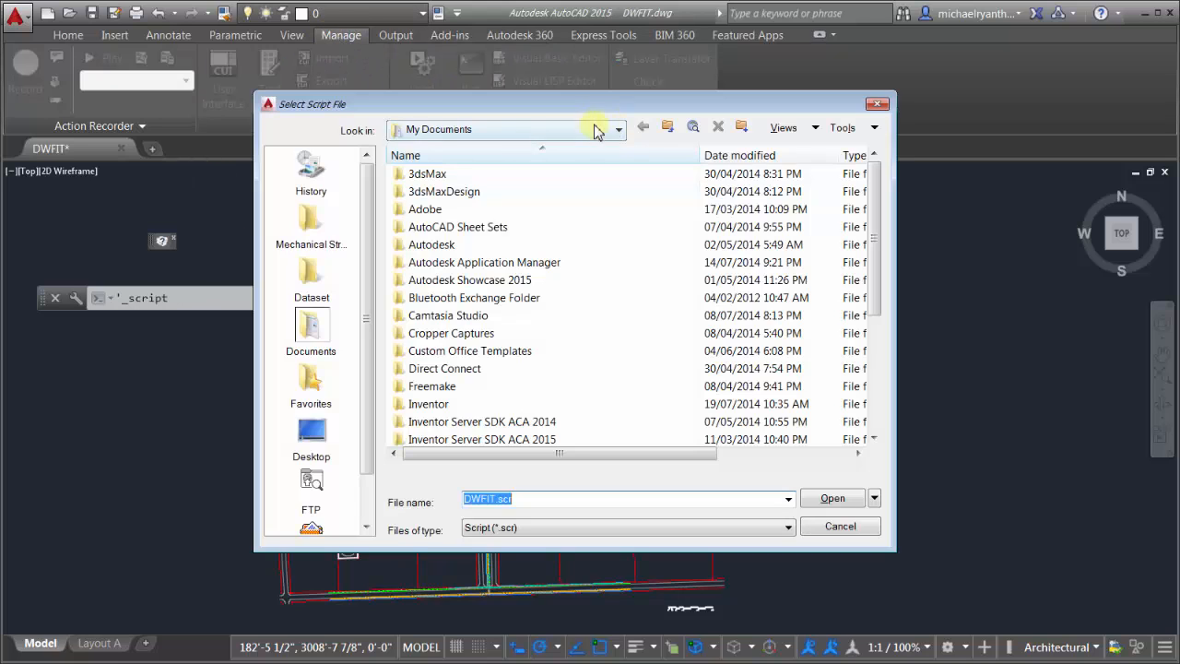
drag(876, 242, 866, 409)
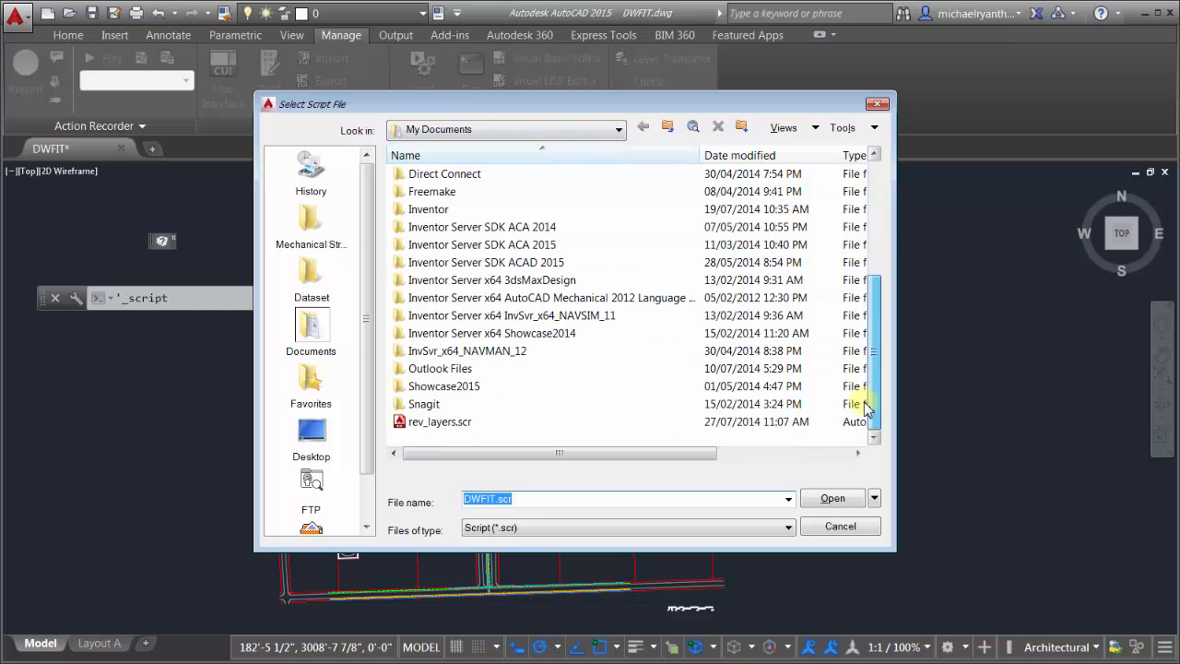
click(433, 422)
click(829, 499)
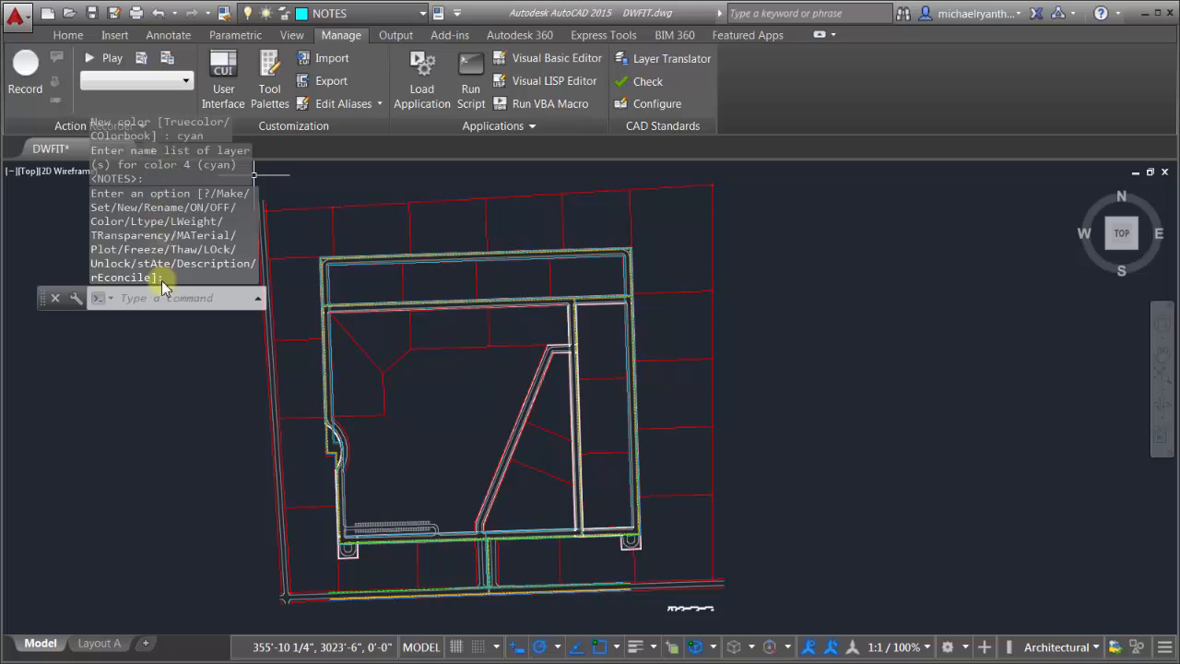
click(377, 15)
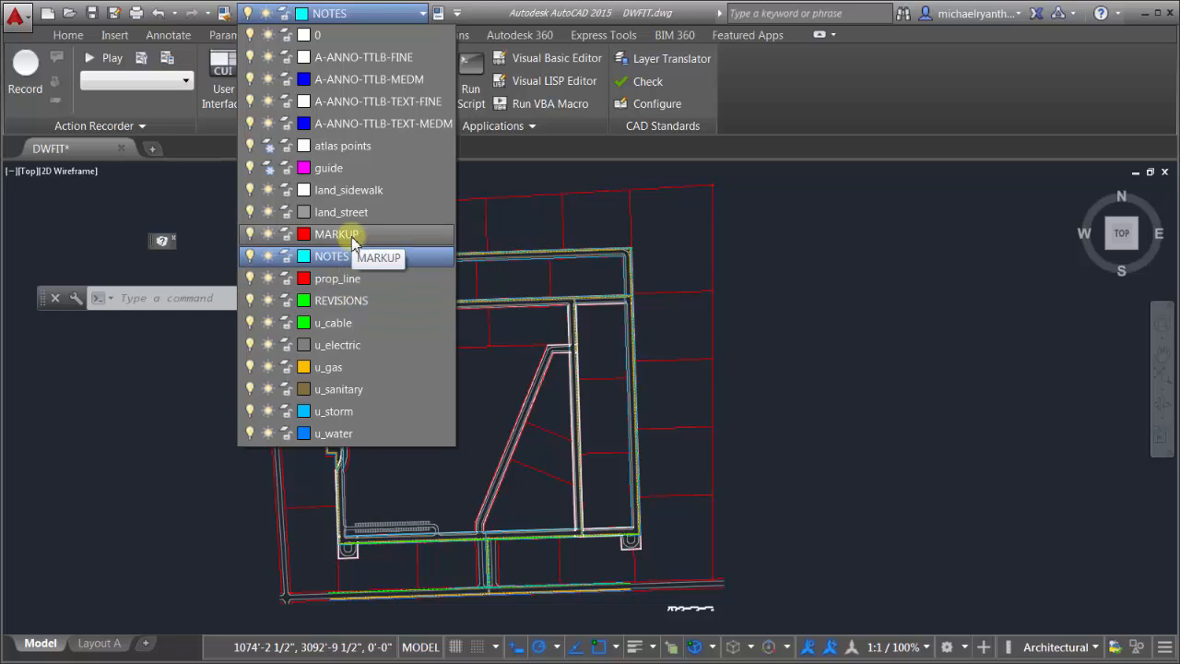
click(417, 260)
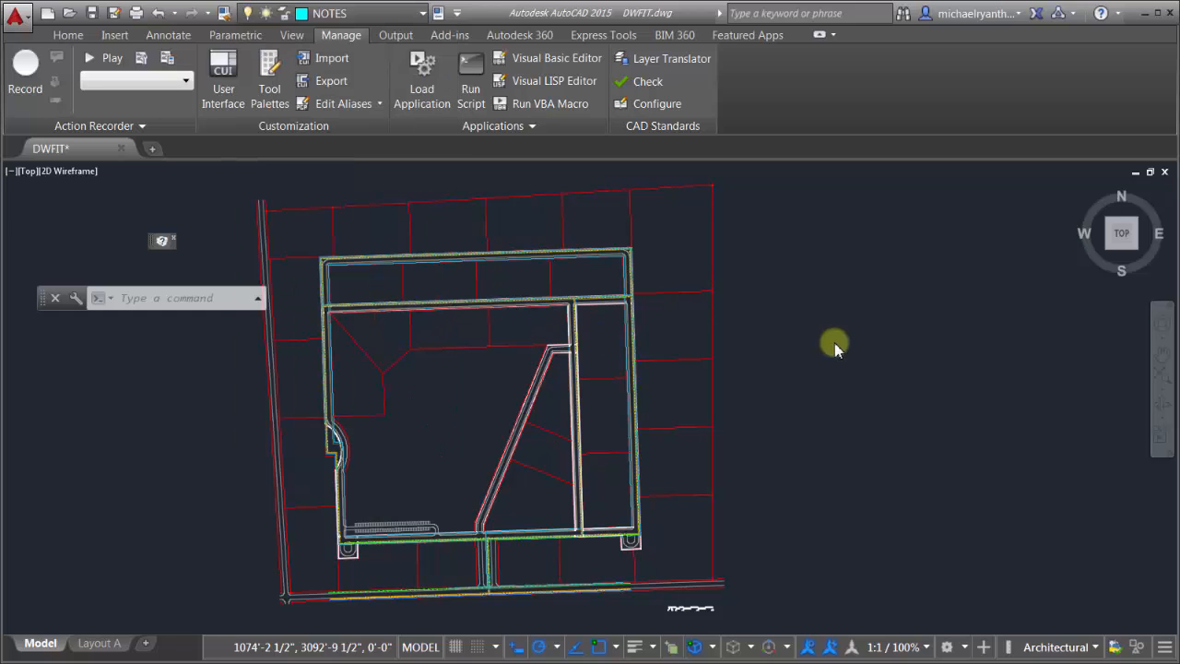